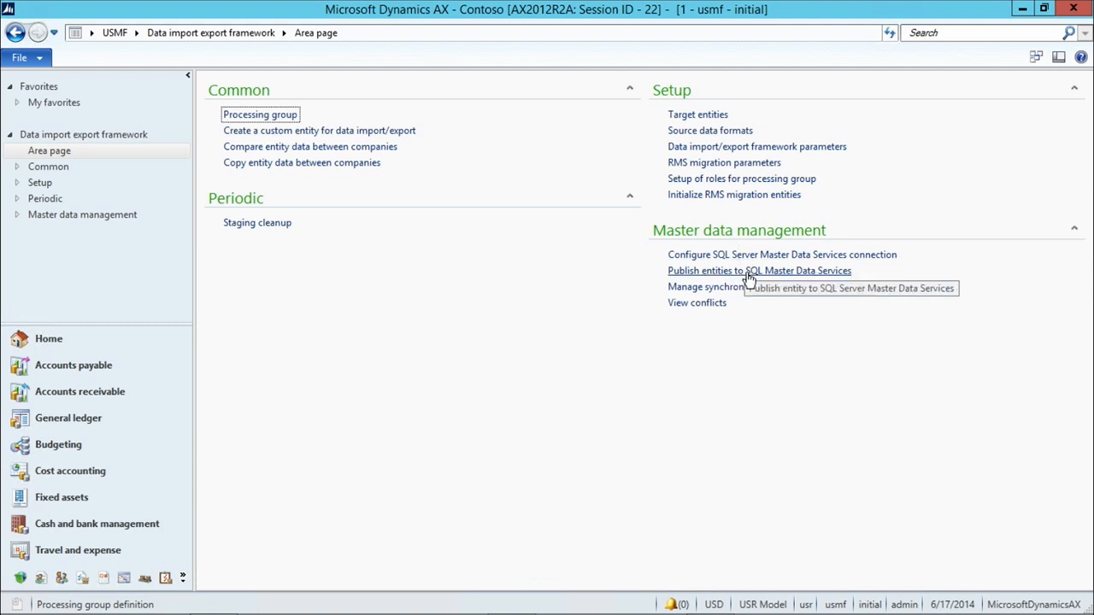
Open the Publish entities to SQL Master Data Services form under Master data management
left_click(749, 272)
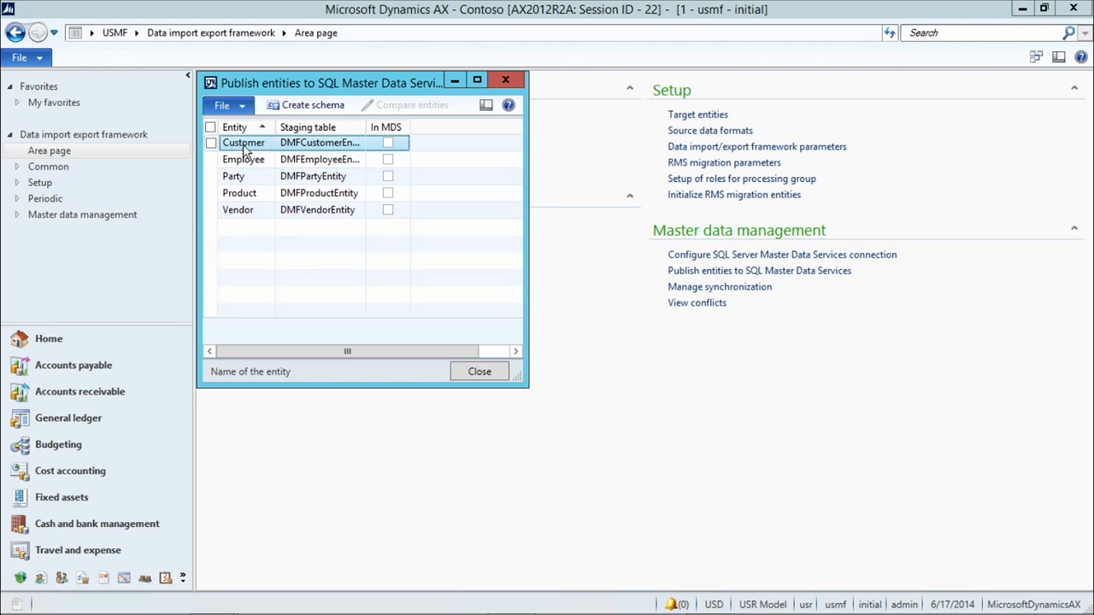
Select the Customer entity and create its schema in SQL Master Data Services
left_click(211, 144)
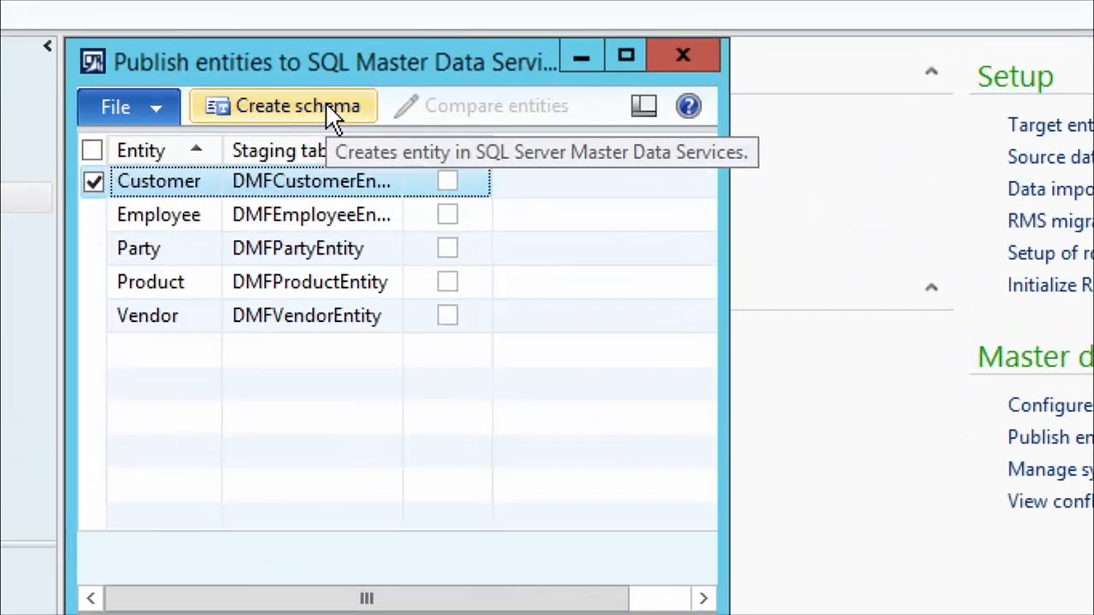
left_click(298, 107)
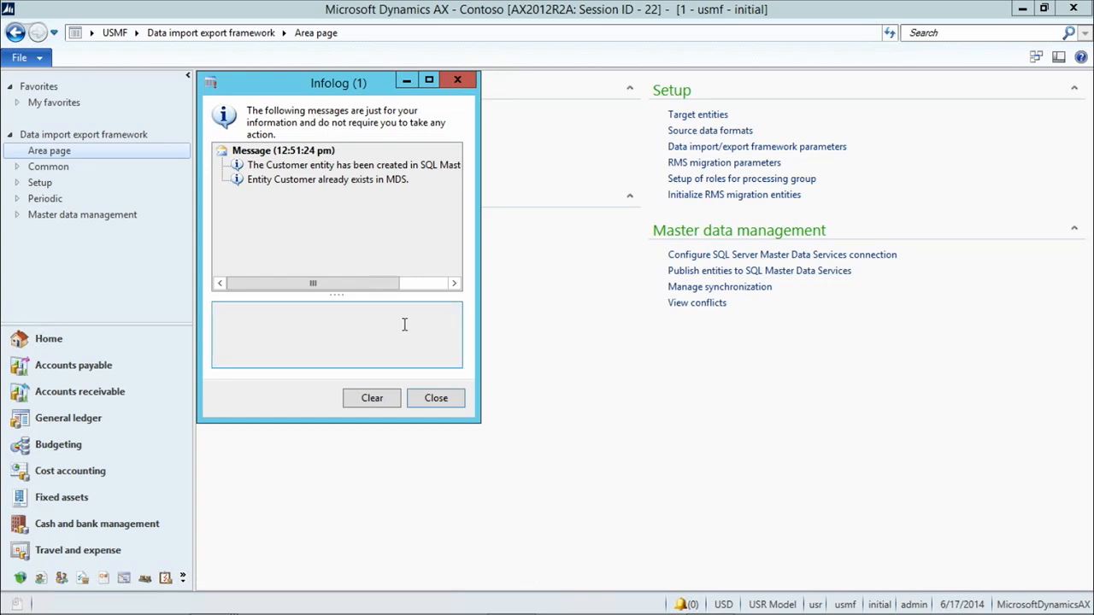
Close the Infolog and bring Master Data Manager forward, keeping the Metadata model selected
left_click(446, 405)
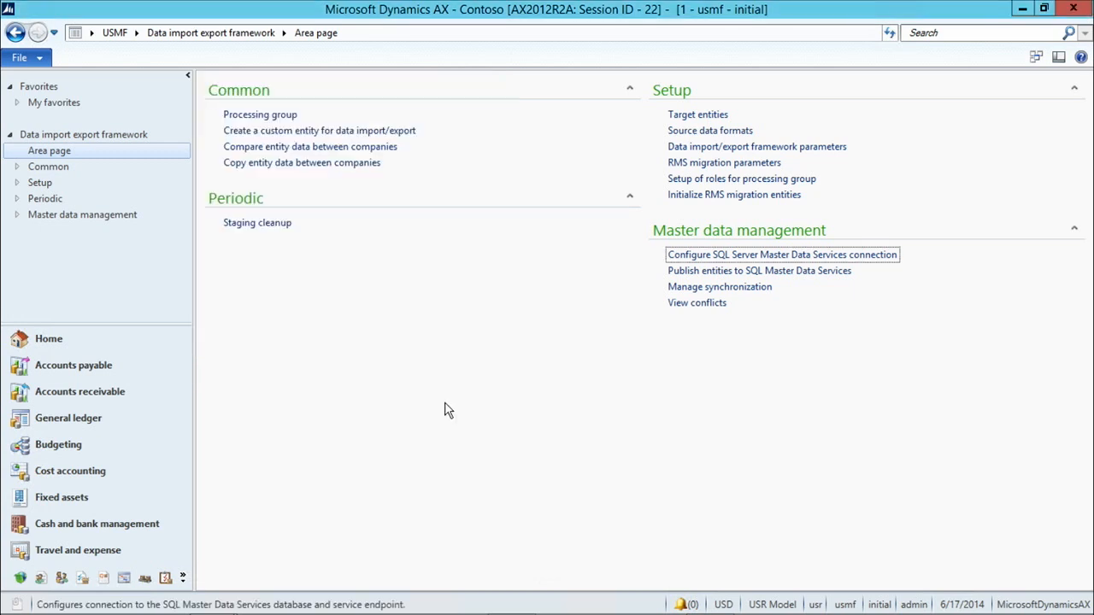
mouse_move(714, 601)
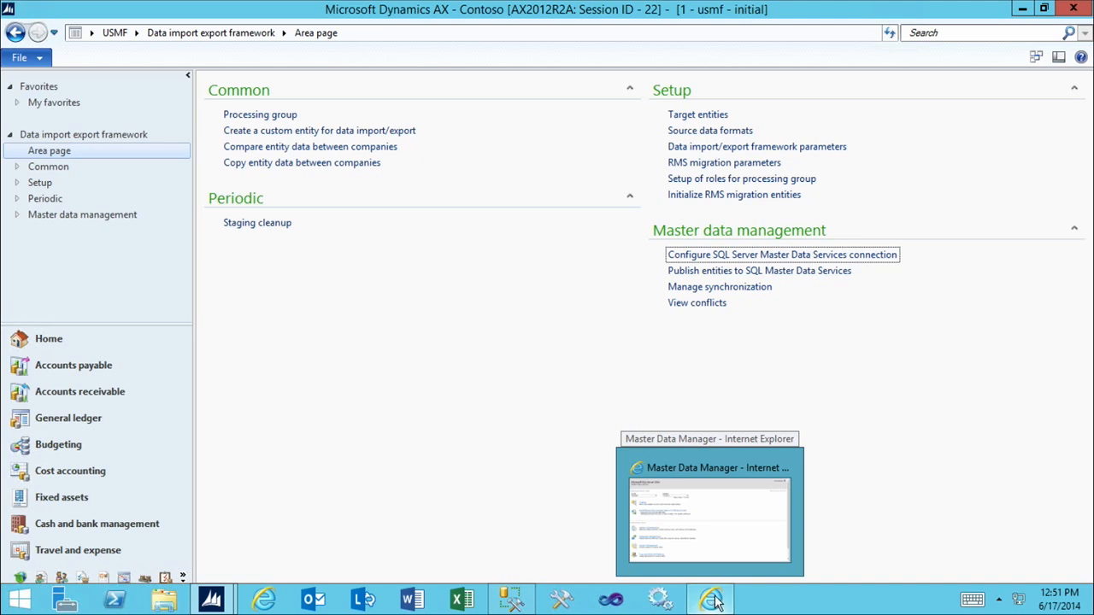
left_click(716, 603)
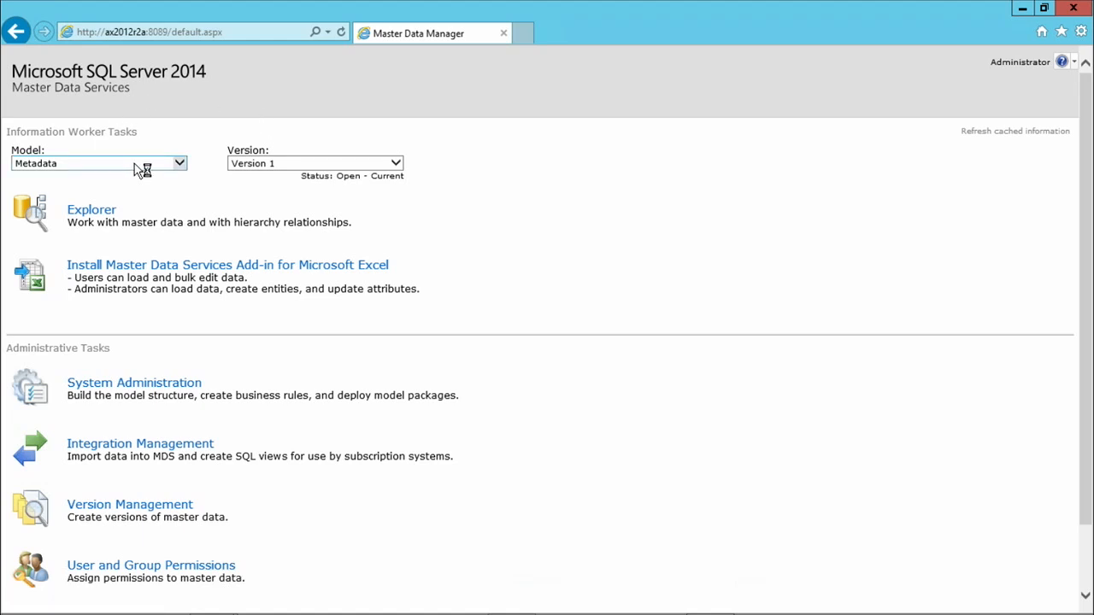
left_click(167, 170)
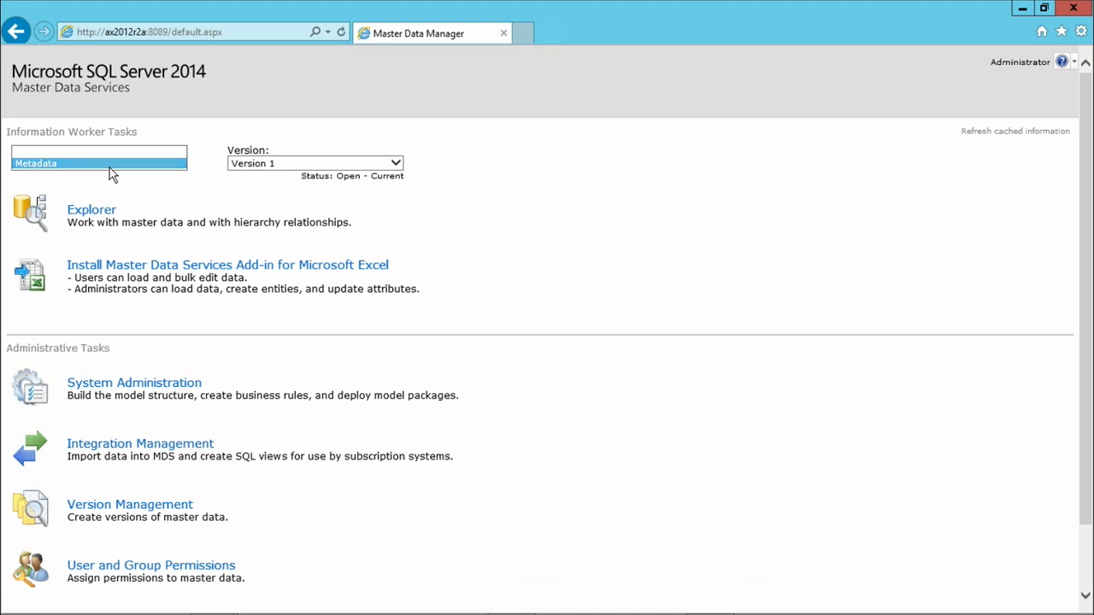
left_click(133, 183)
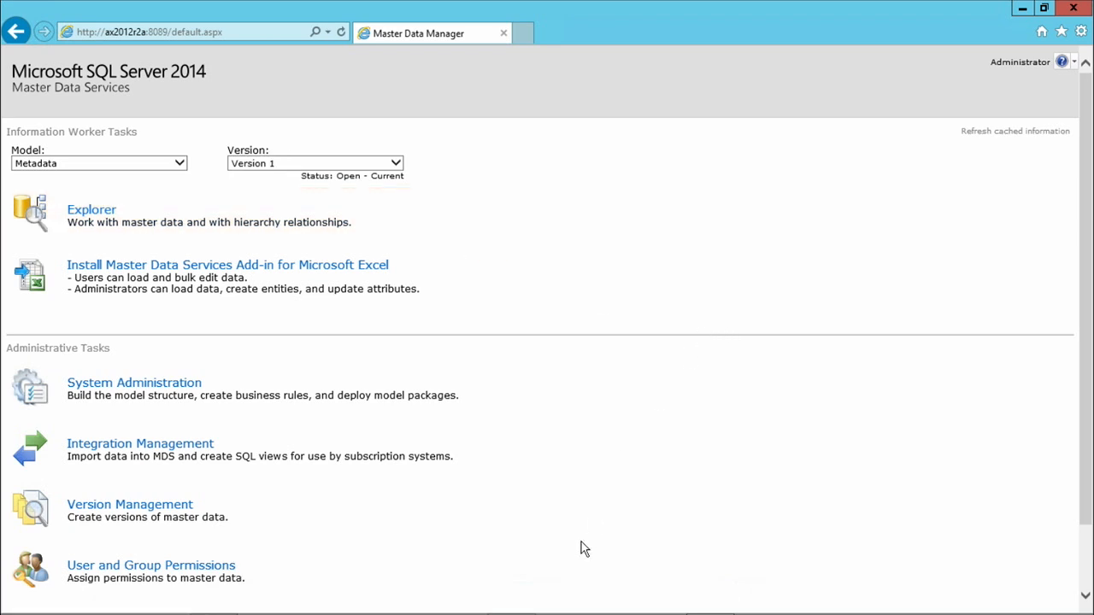
mouse_move(633, 611)
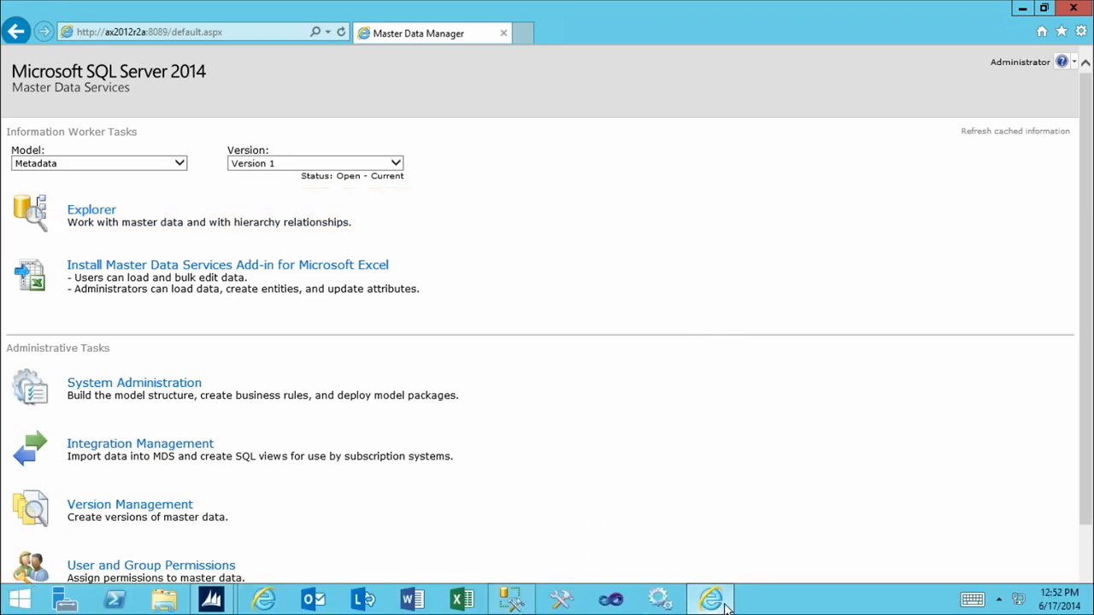
mouse_move(725, 605)
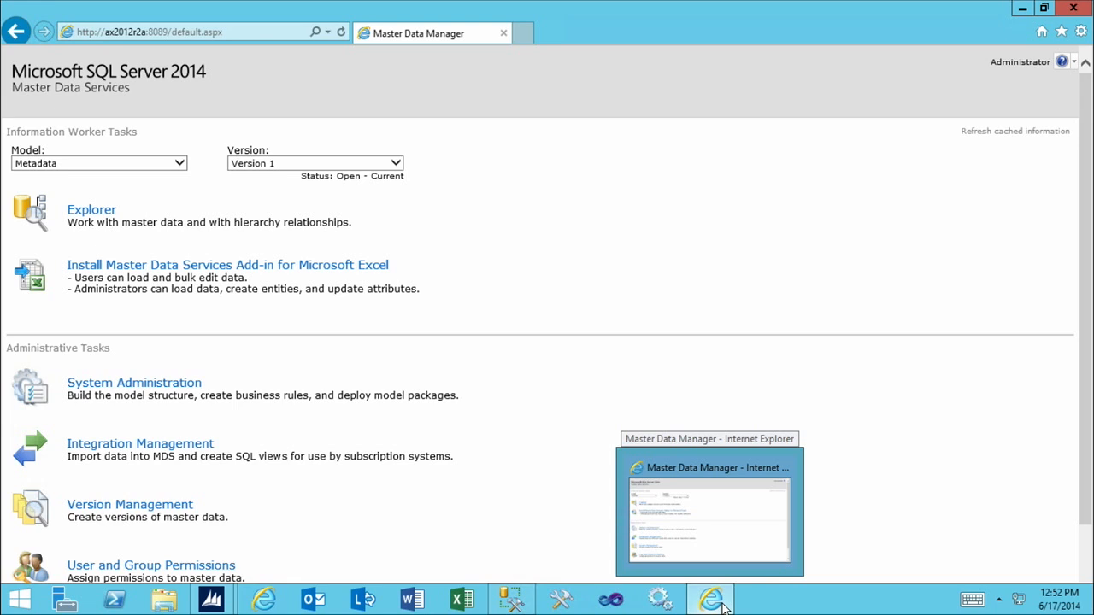
Launch a second Internet Explorer as a different user with the admin account's user name and password
right_click(724, 605)
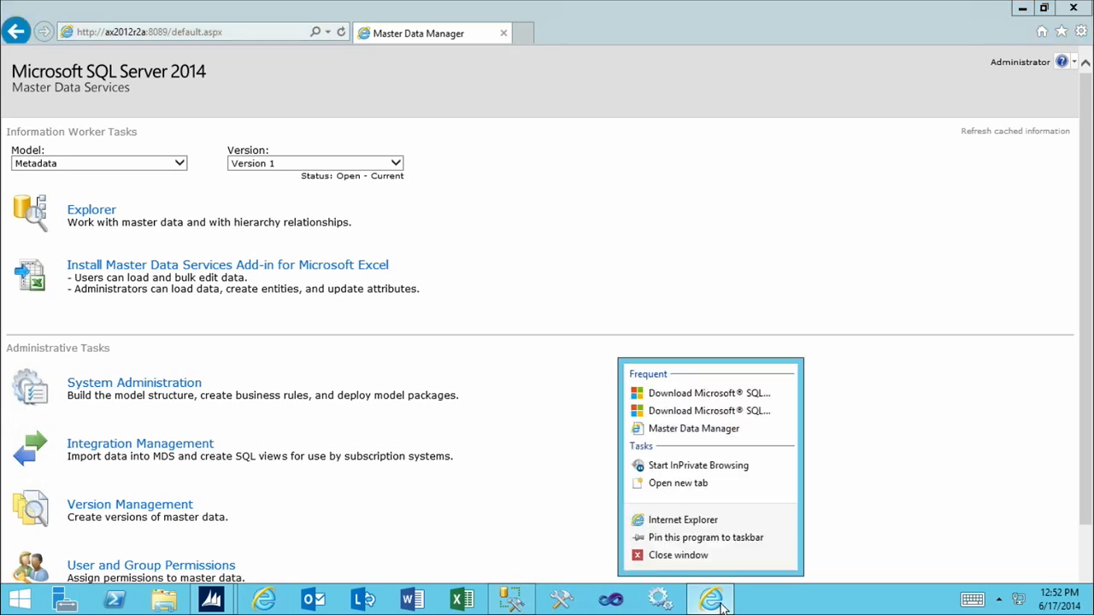
right_click(692, 525)
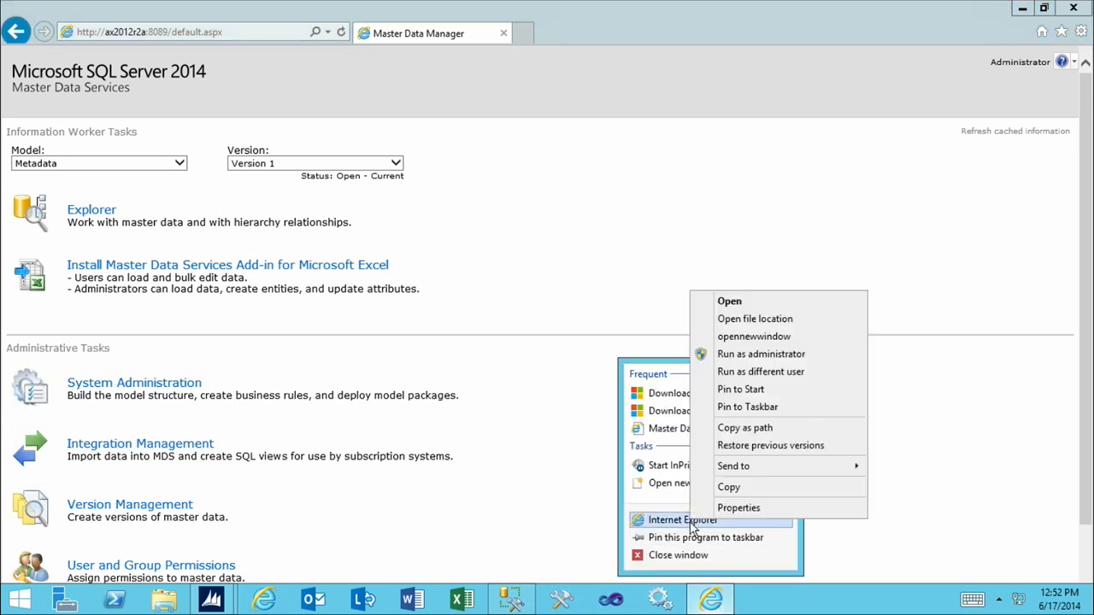
left_click(820, 372)
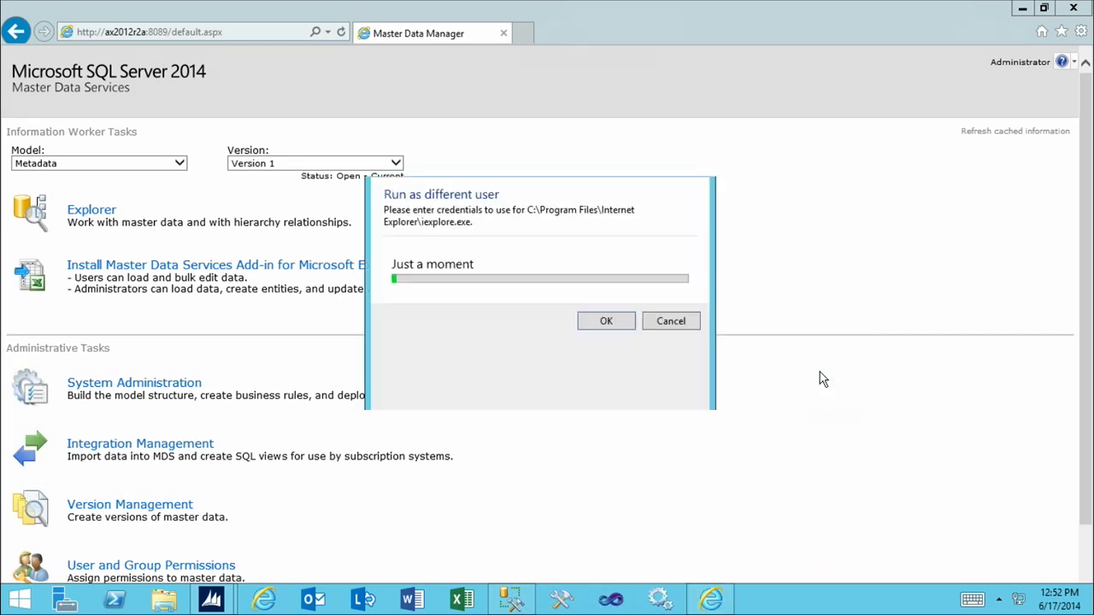
type("co")
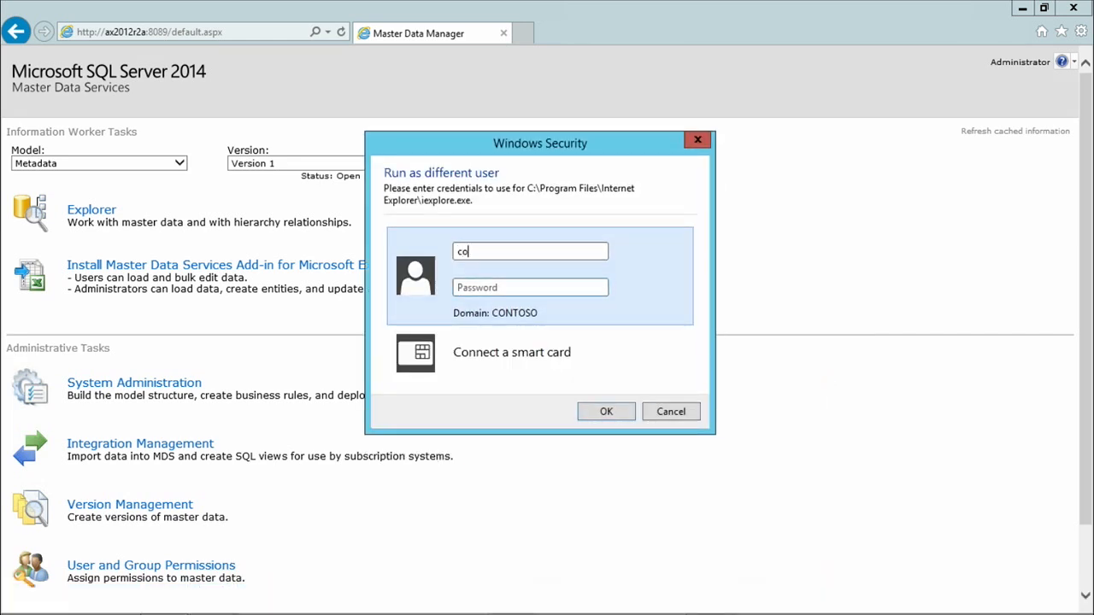
type("ntoso\\admin")
key("Tab")
type("**********")
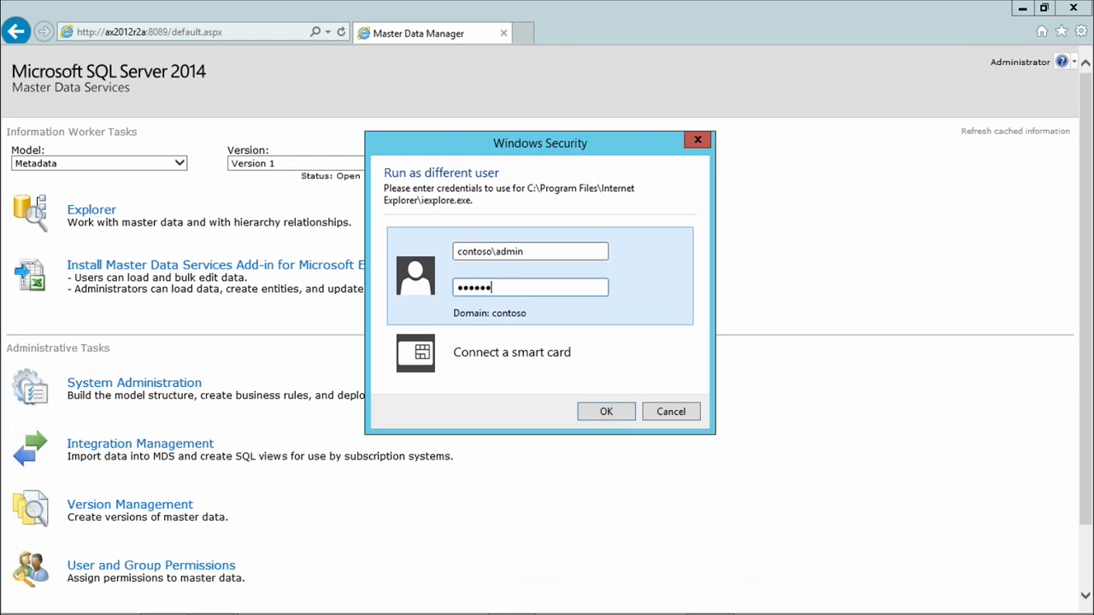
key("Return")
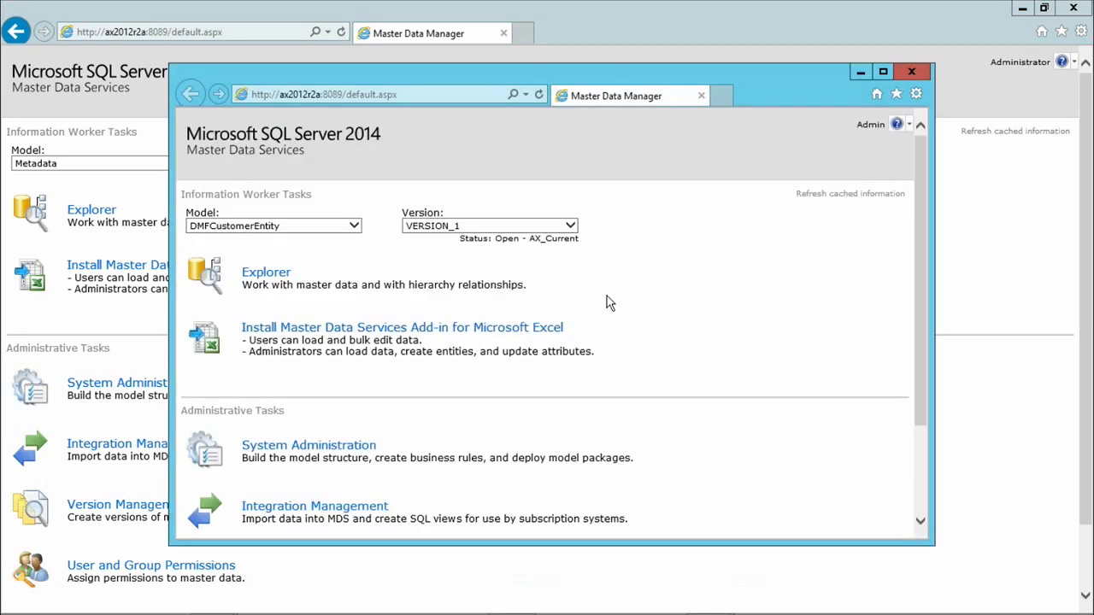
Maximize the new Master Data Manager window and select the DMFCustomerEntity model
double_click(493, 77)
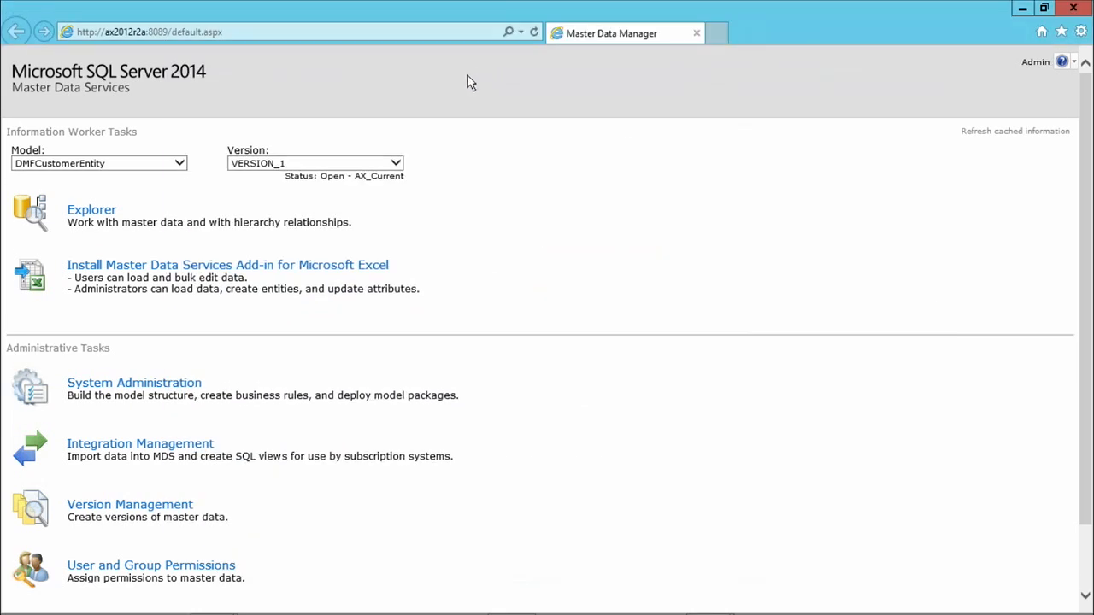
left_click(180, 165)
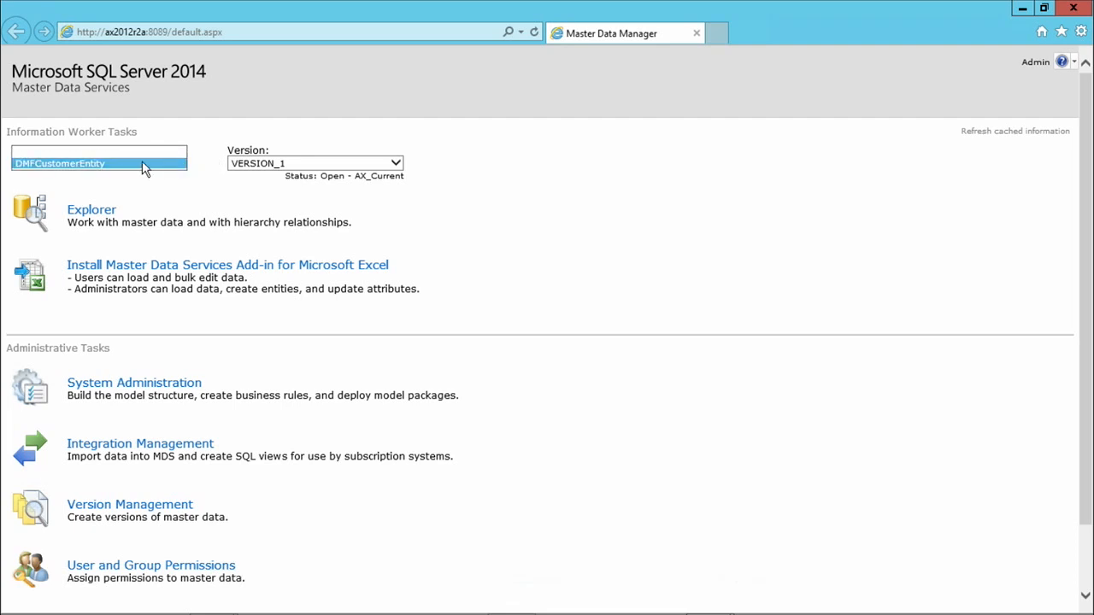
left_click(97, 170)
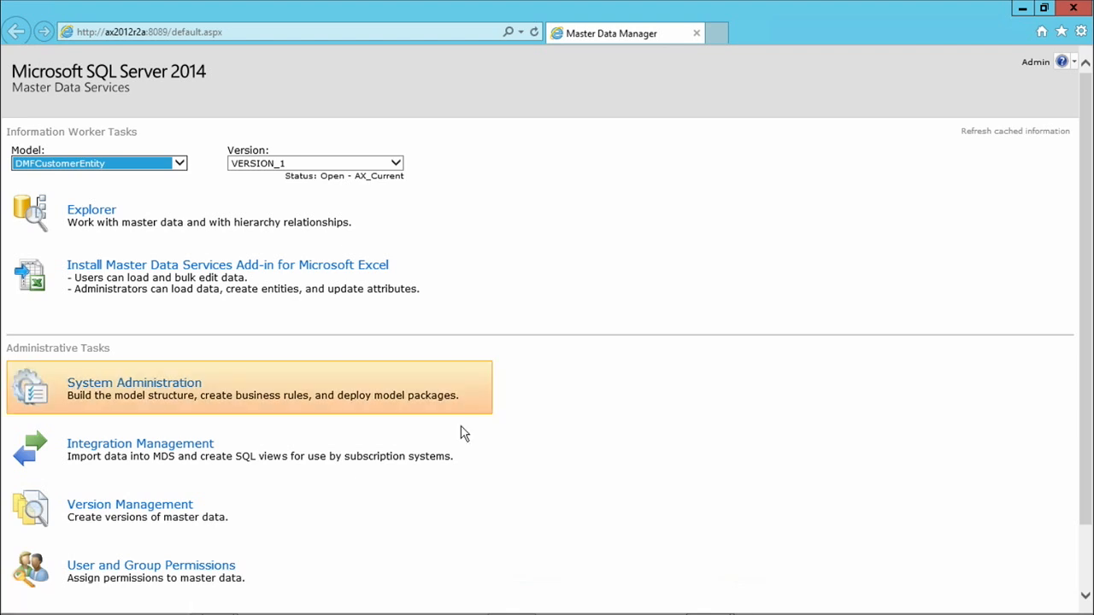
In Dynamics AX, view the Accounts receivable All customers list, then return to Data import export framework
mouse_move(280, 603)
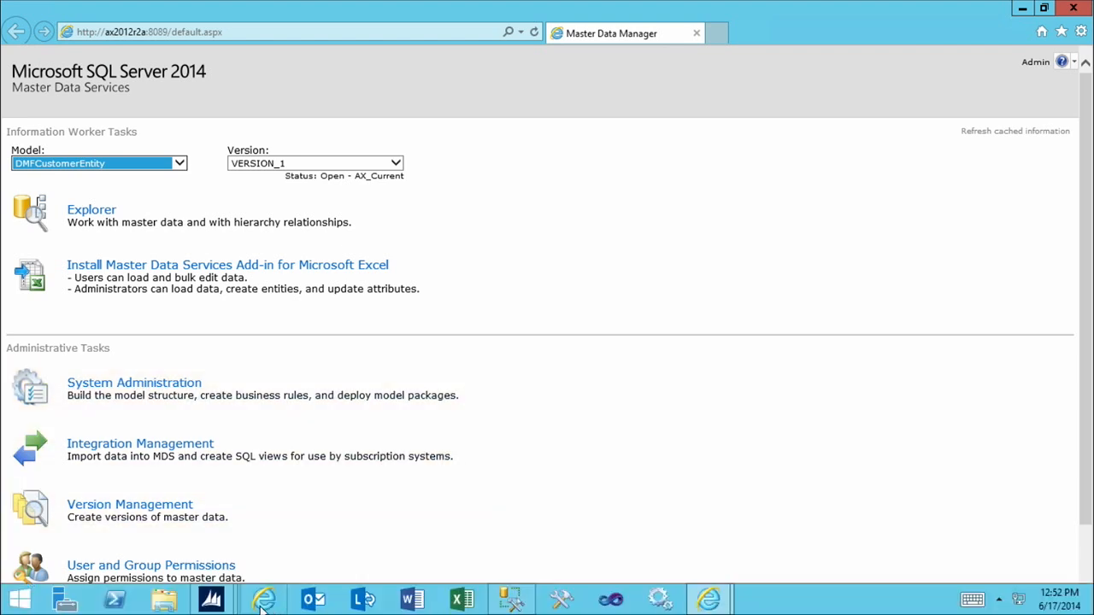
mouse_move(213, 595)
left_click(195, 494)
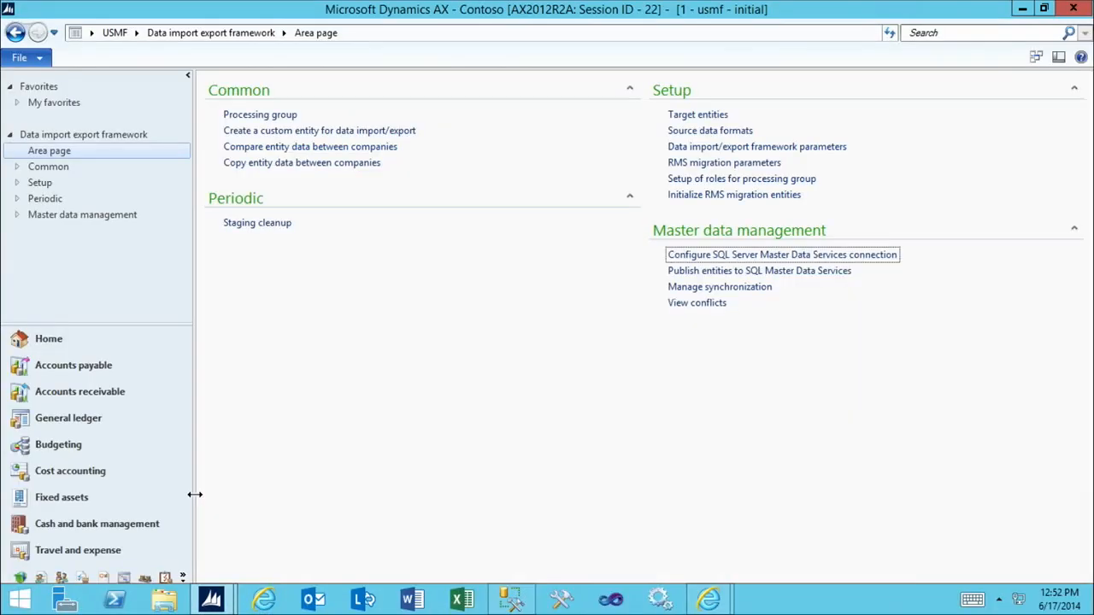
left_click(129, 402)
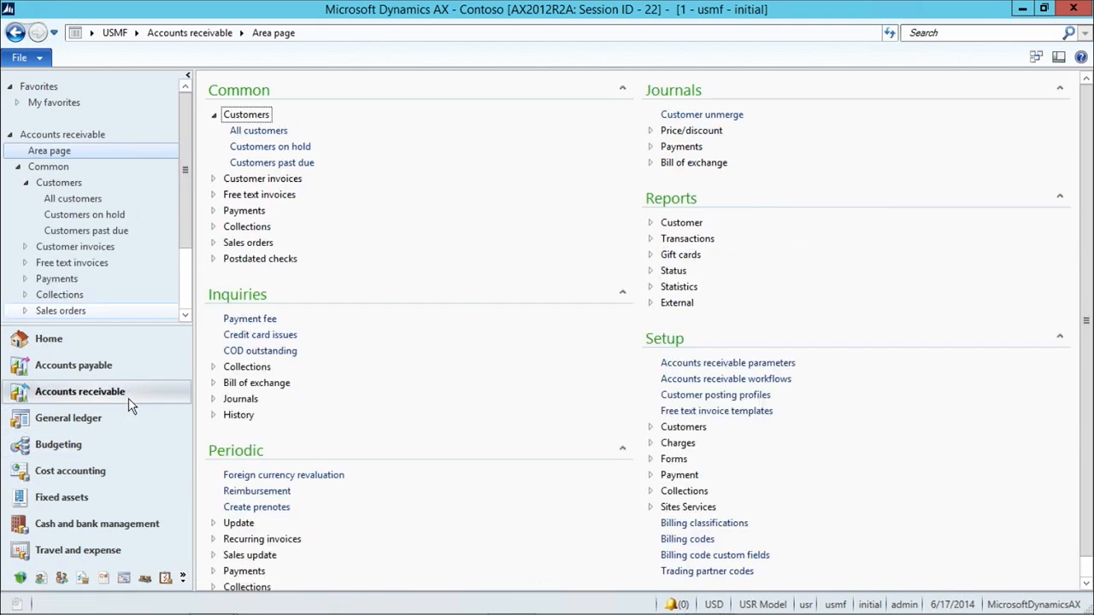
left_click(274, 137)
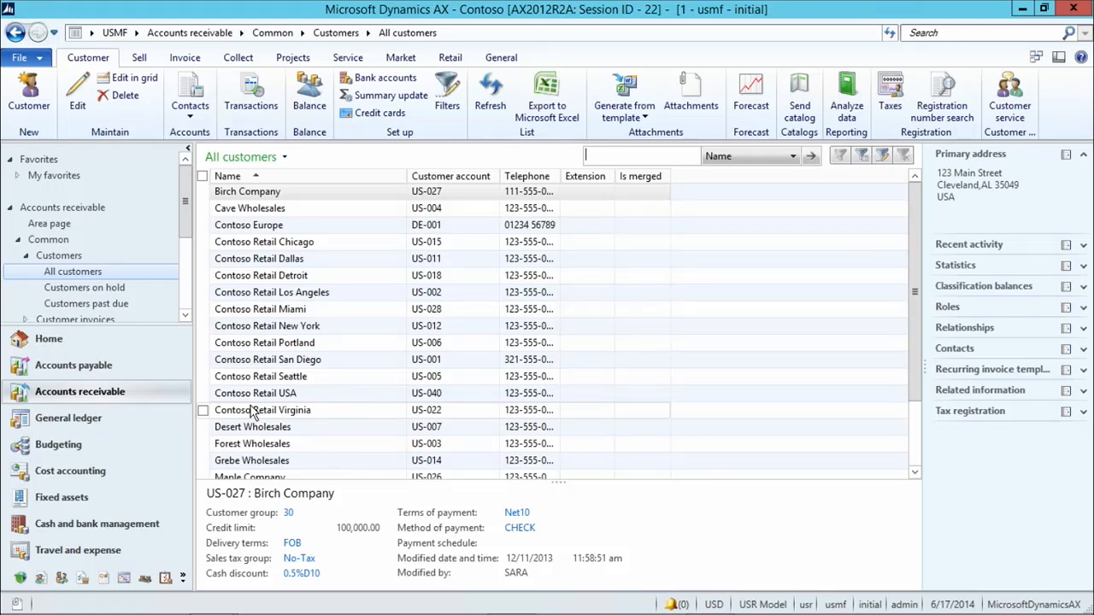
left_click(187, 578)
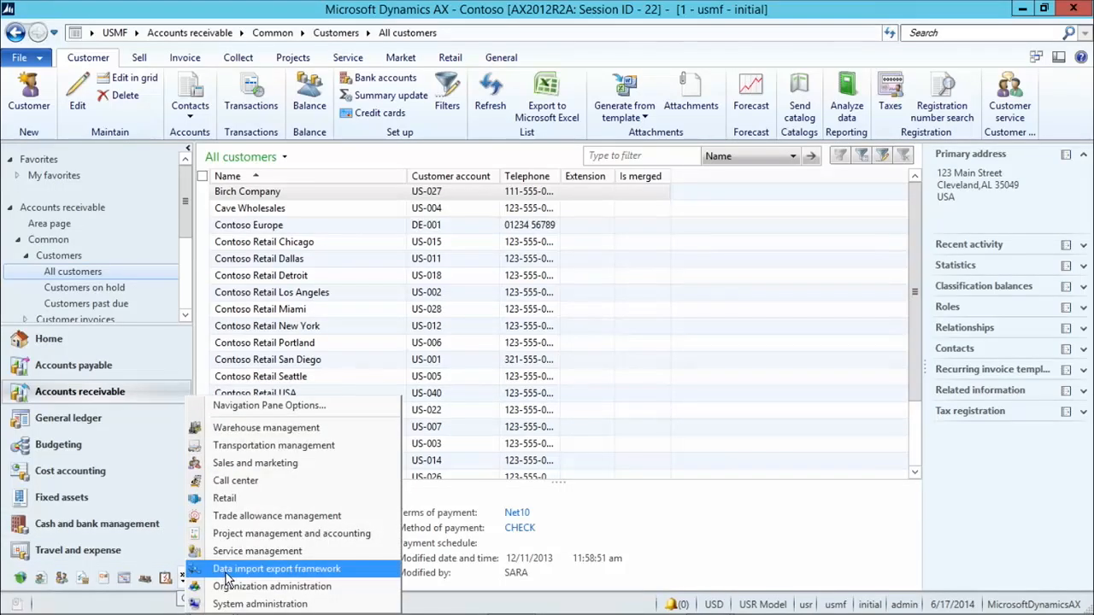
left_click(261, 570)
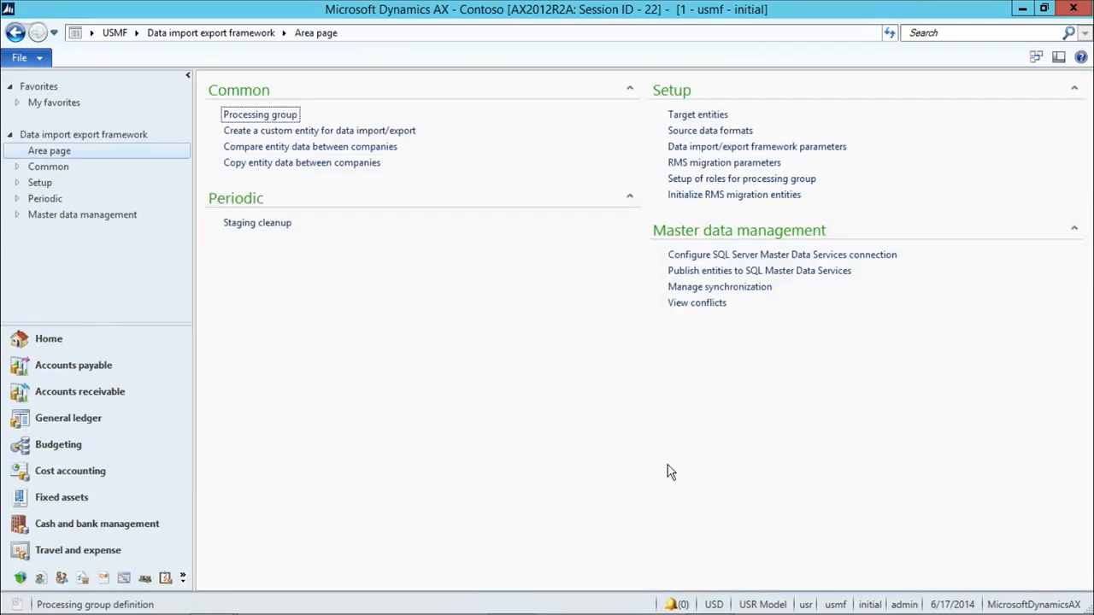
In Manage synchronization, create the CustomersList sync group for company usmf
left_click(732, 288)
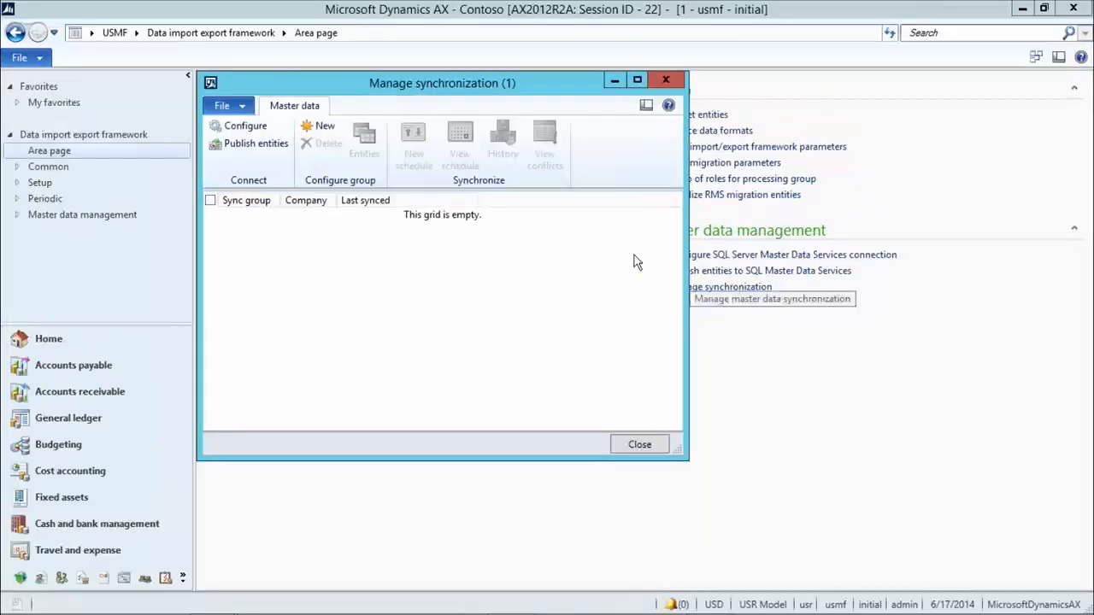
left_click(330, 128)
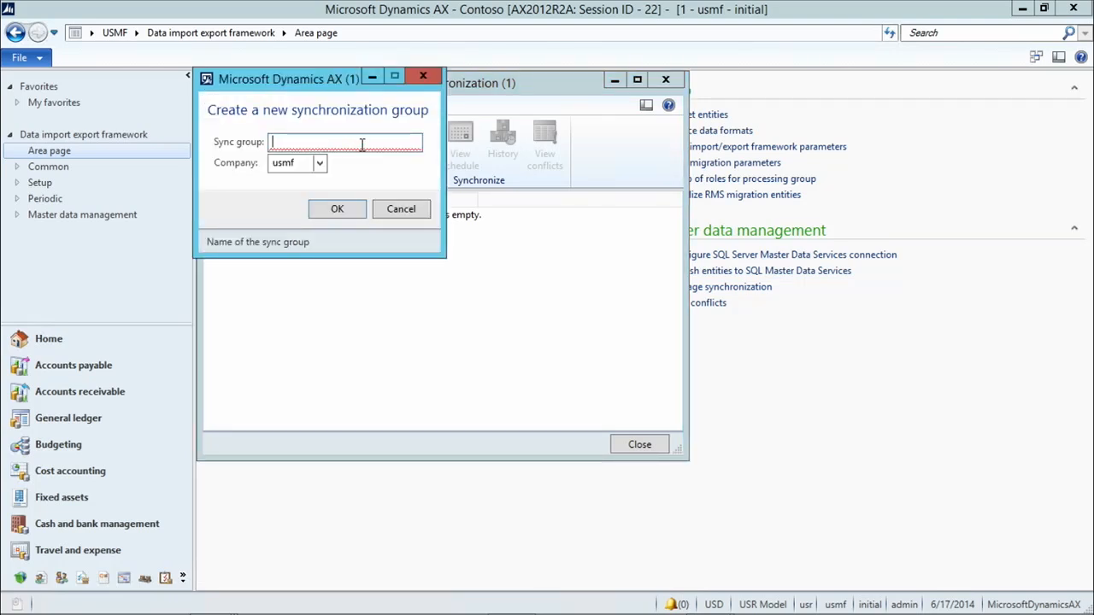
type("Custome")
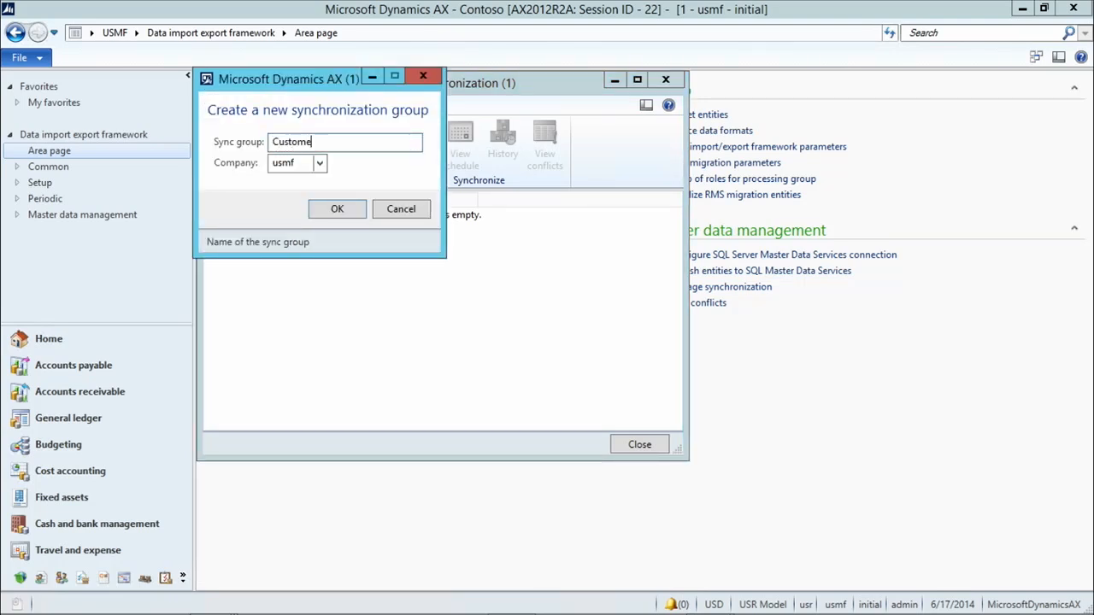
type("rsList")
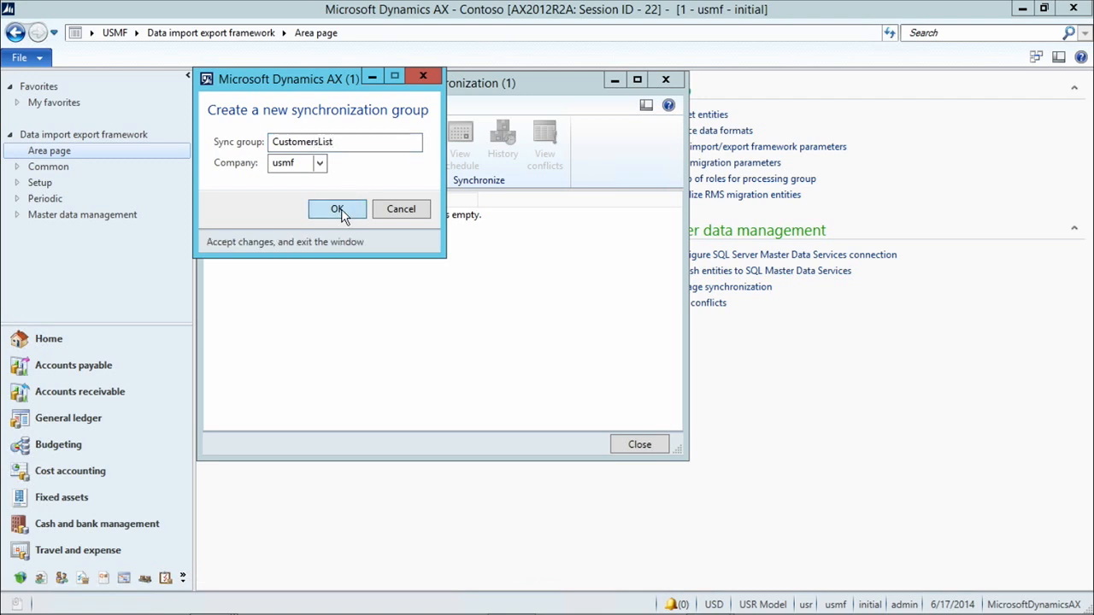
left_click(344, 211)
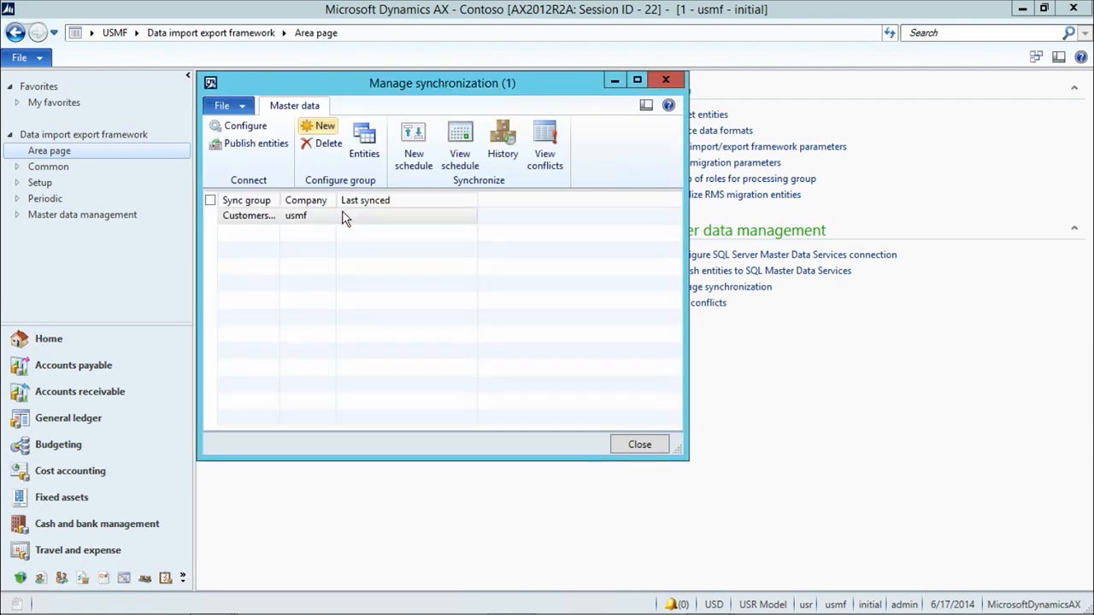
Add Customer as the sequence 1 entity of the CustomersList group and close the entities list
left_click(369, 161)
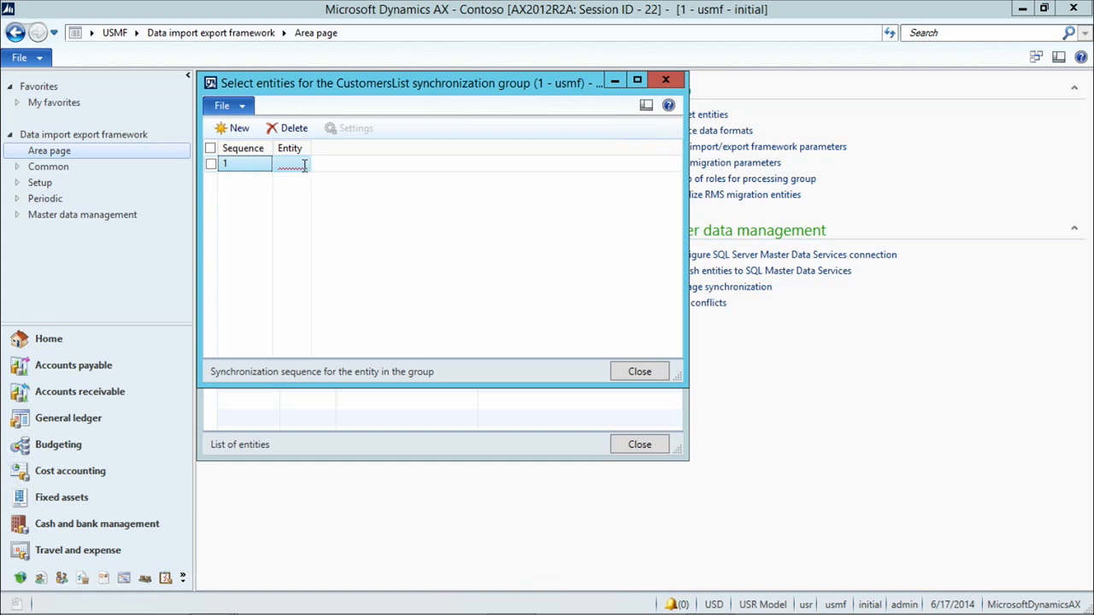
left_click(303, 165)
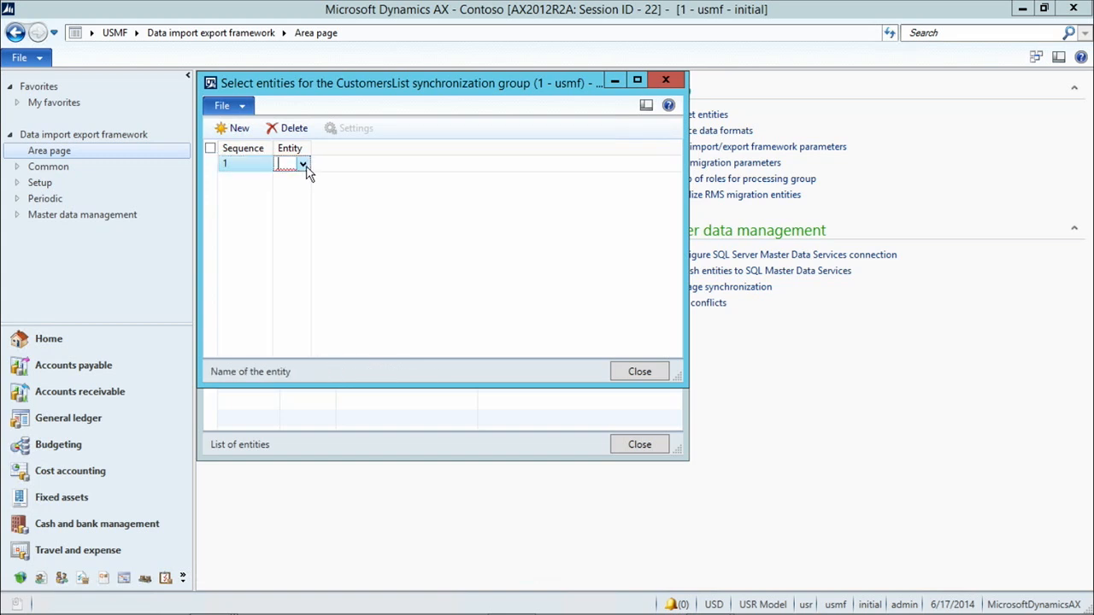
left_click(304, 165)
left_click(325, 201)
left_click_drag(311, 150, 419, 151)
left_click(410, 164)
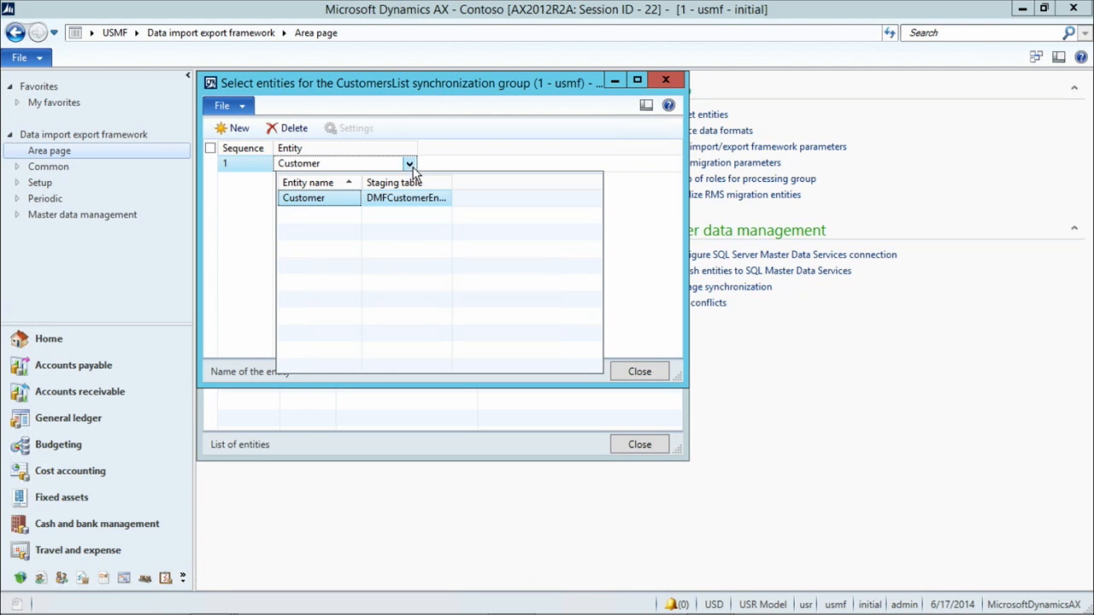
left_click(669, 260)
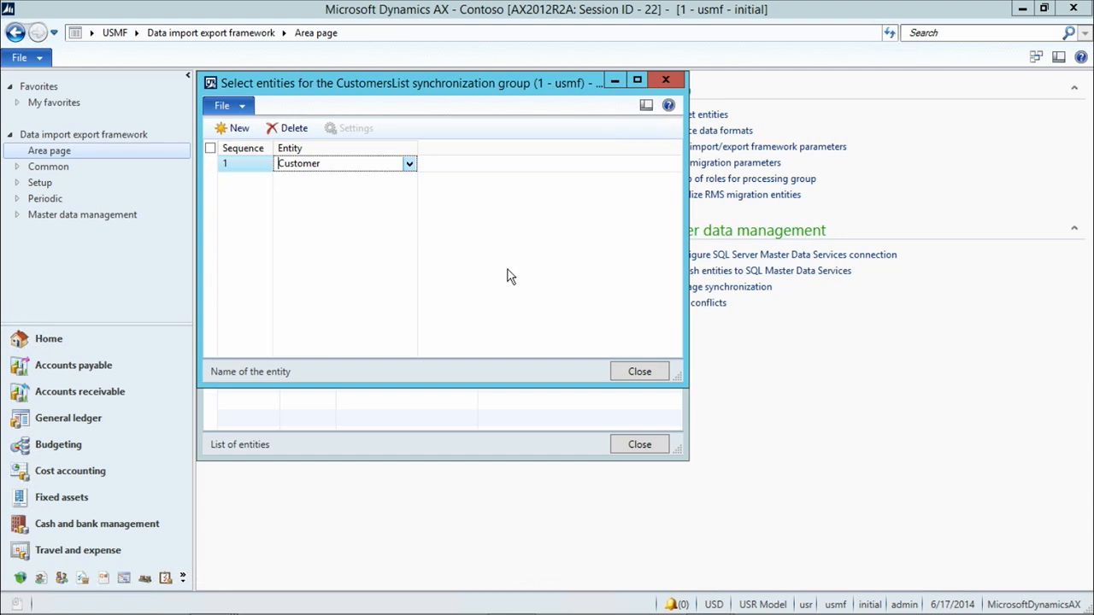
left_click(634, 372)
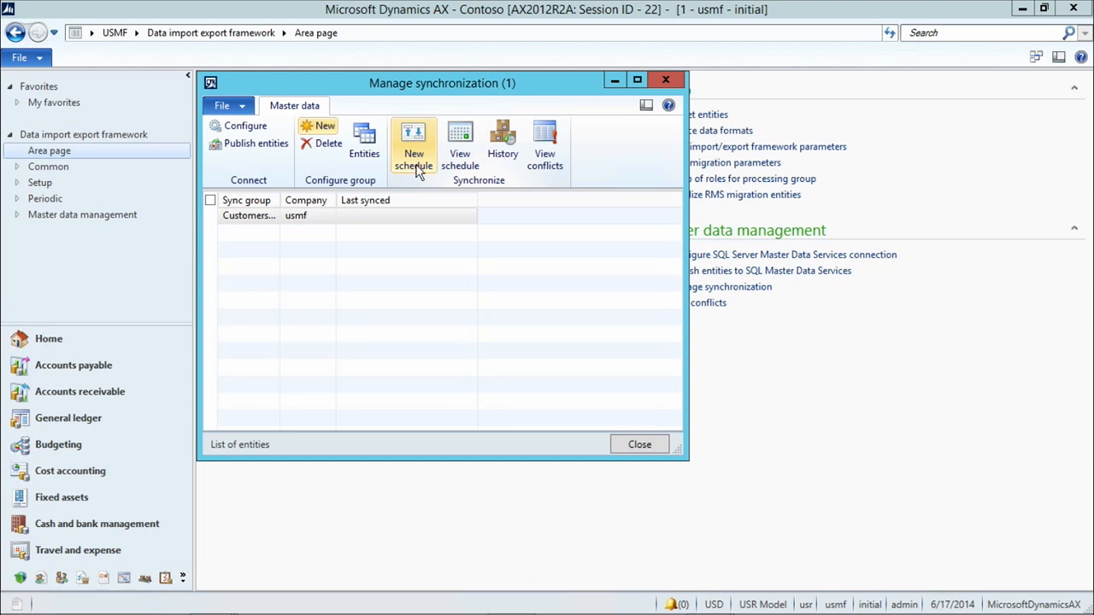
Create a new schedule for CustomersList with no recurrence and run it, exporting 30 Customer records
left_click(416, 163)
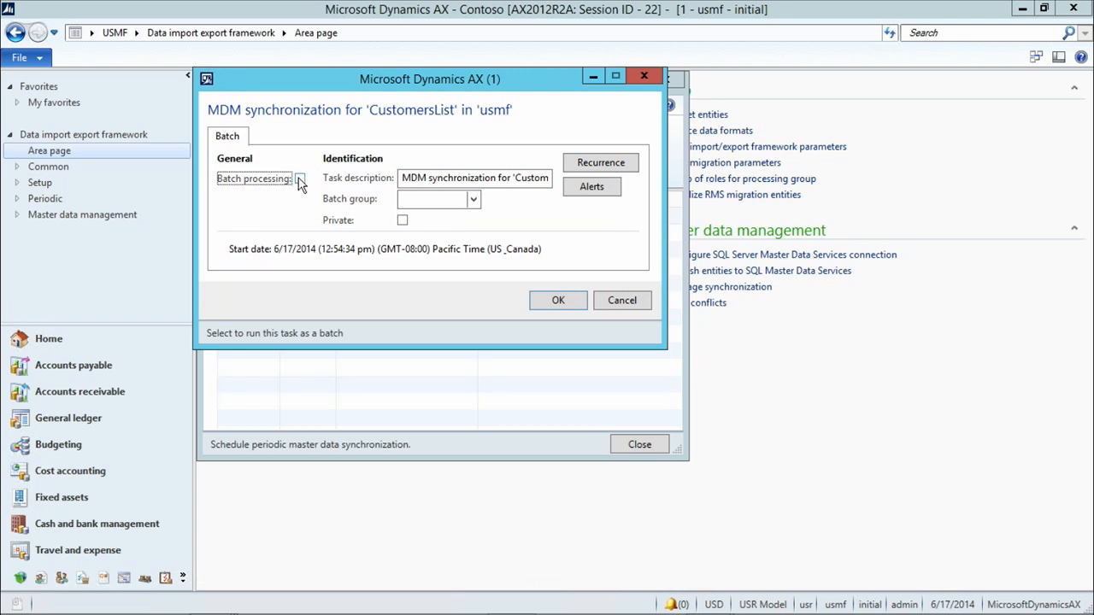
left_click(623, 162)
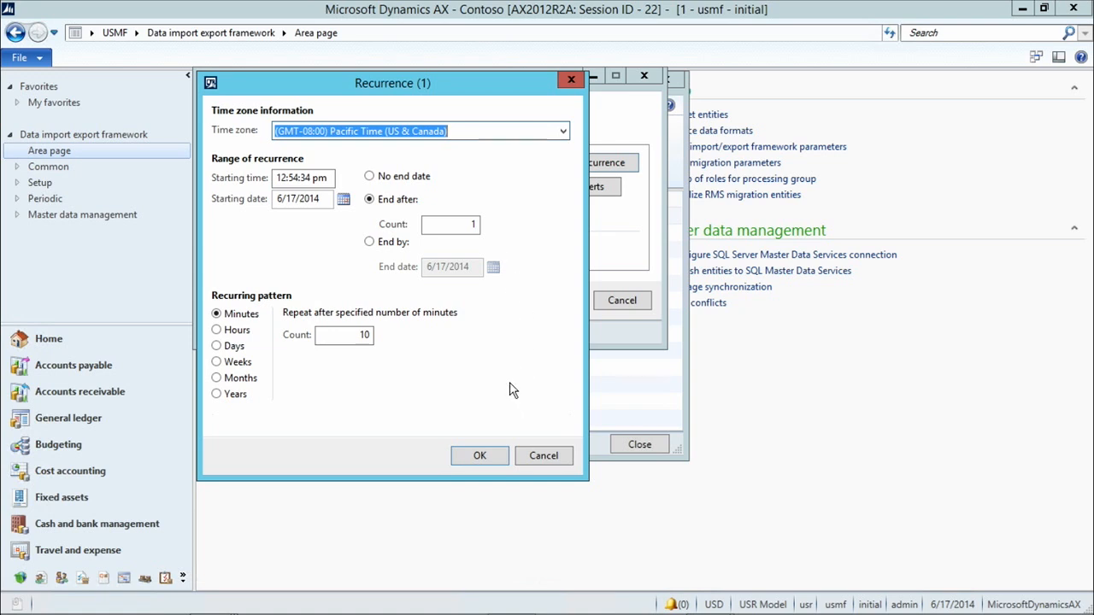
left_click(543, 456)
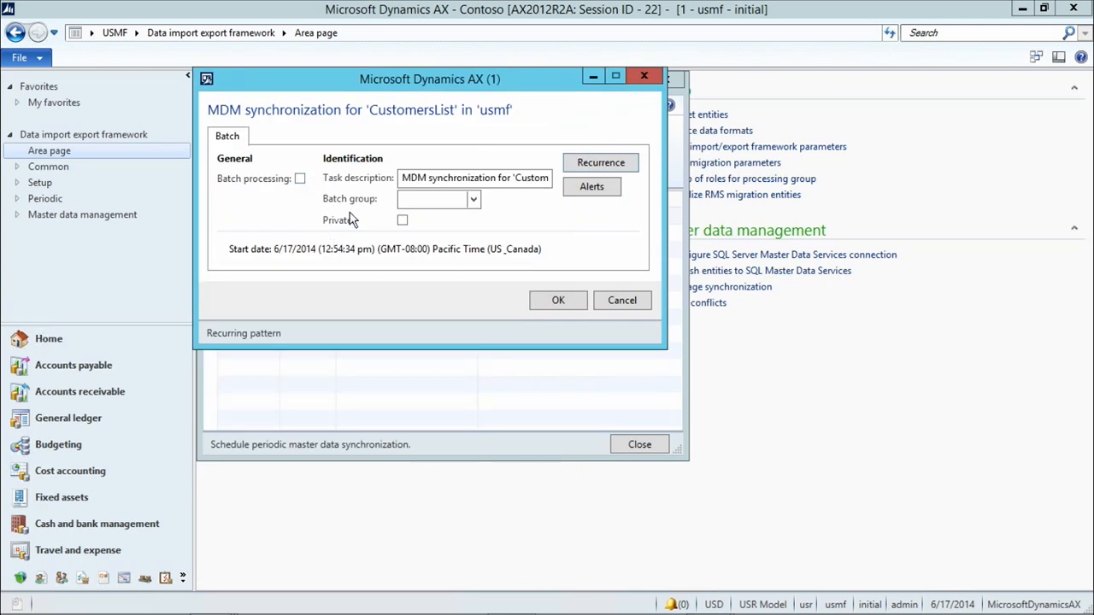
left_click(560, 304)
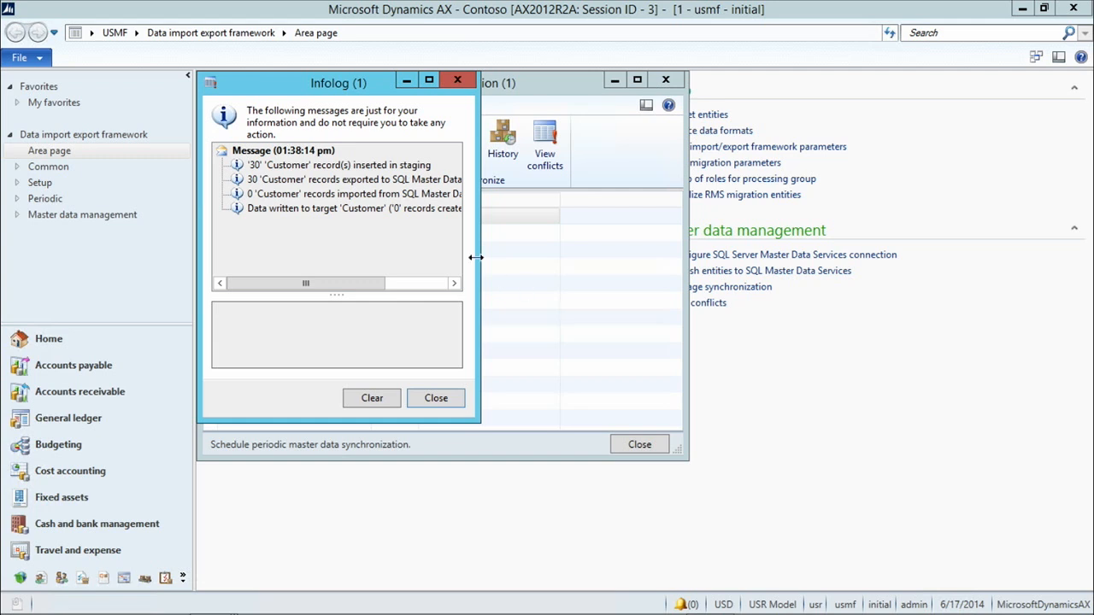
Read the staging, exported-to-MDS and imported-from-MDS messages, then close the Infolog
left_click(280, 168)
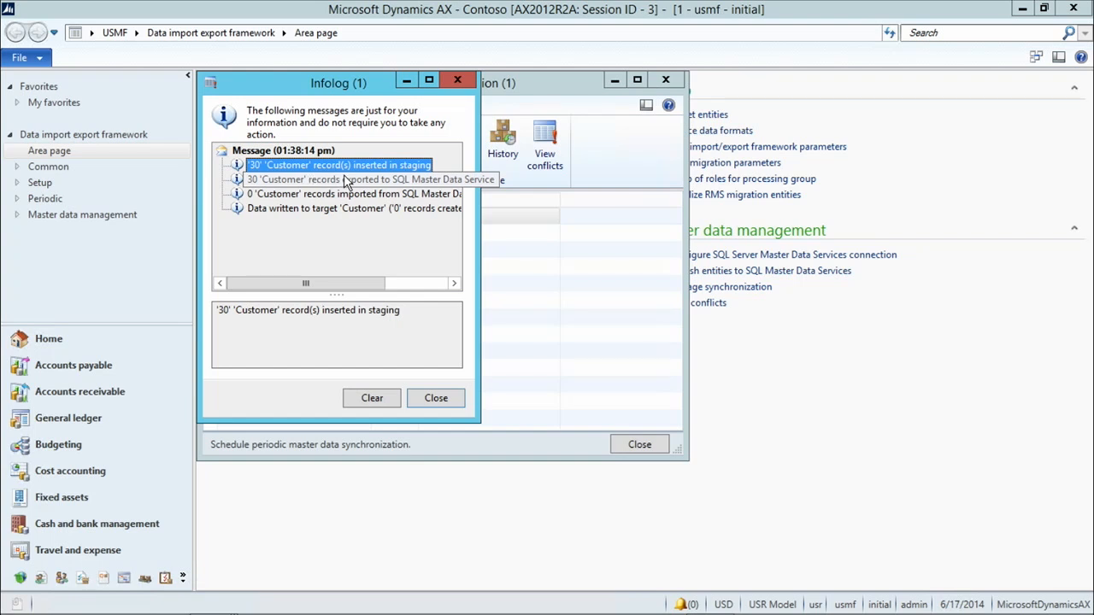
left_click(329, 182)
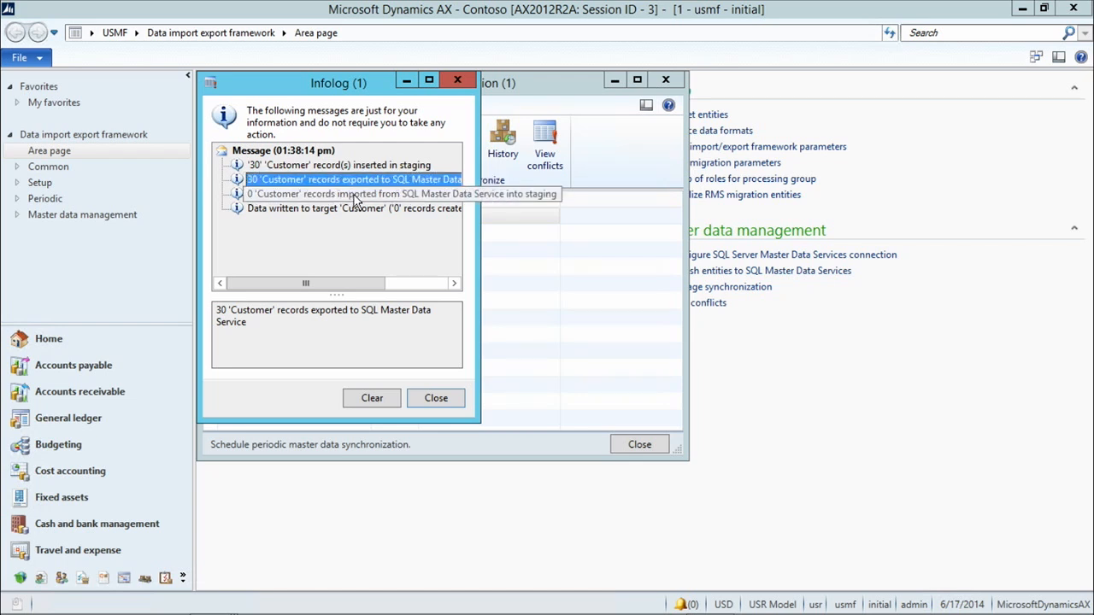
left_click(356, 196)
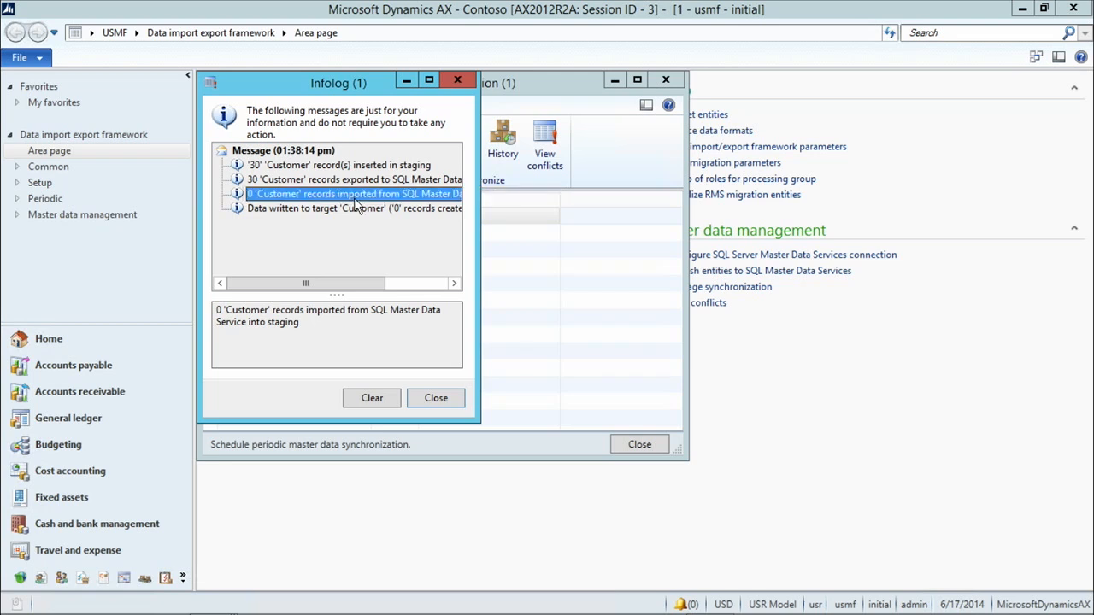
left_click(442, 399)
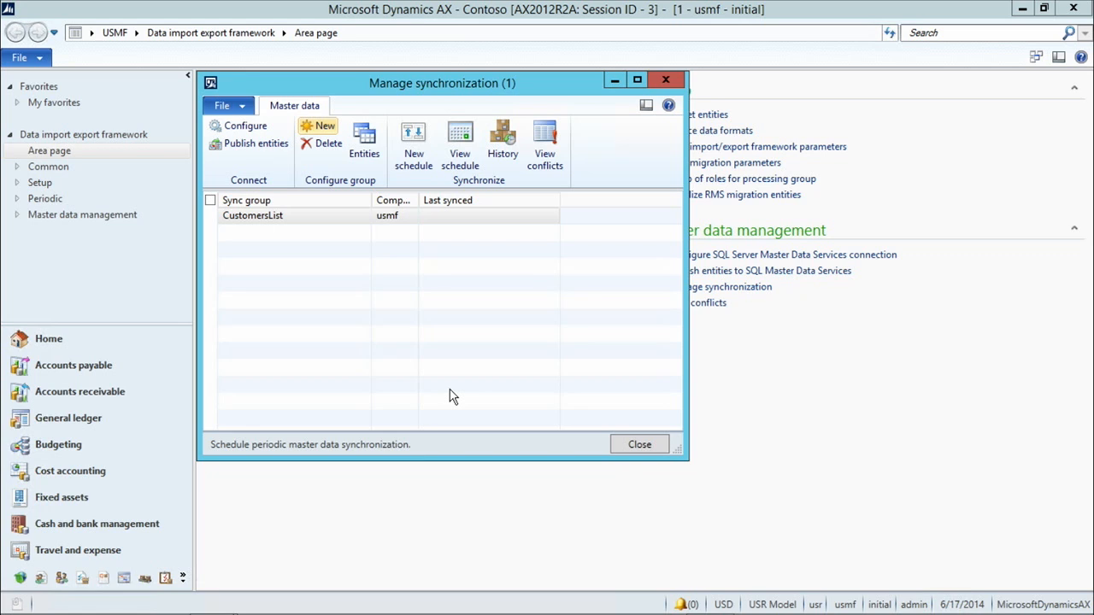
In Master Data Manager, explore the DMFCustomerEntity model and review its 30 customer members
mouse_move(443, 611)
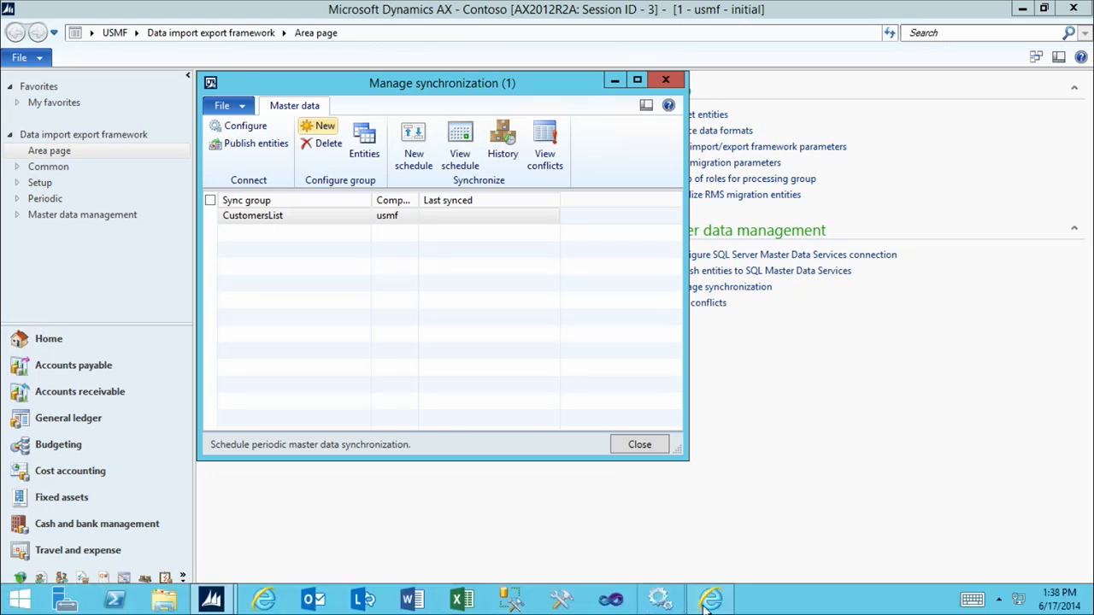
left_click(708, 600)
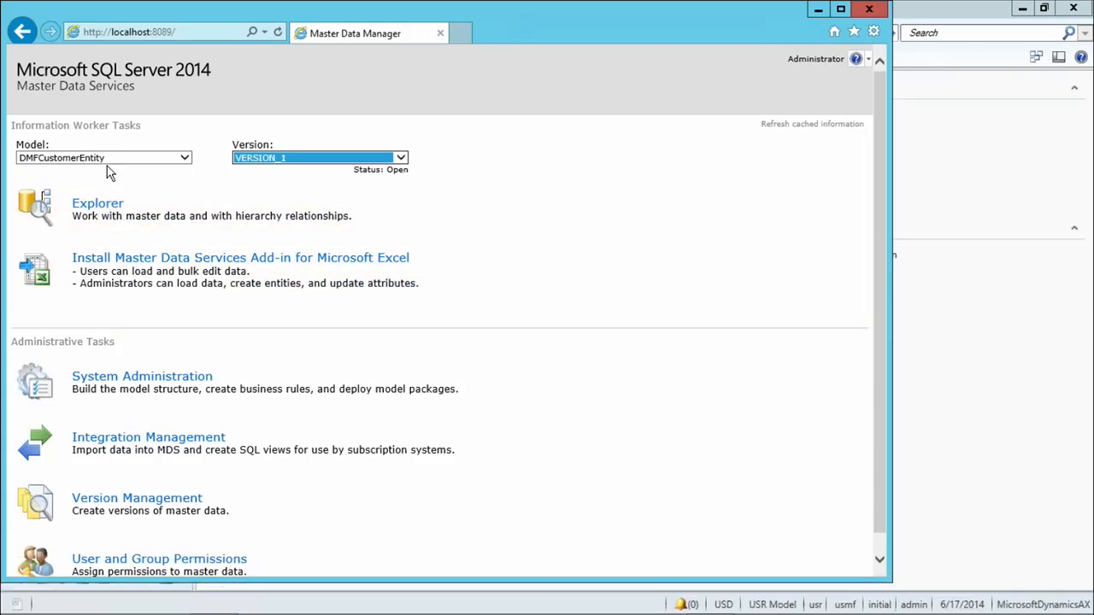
left_click(102, 163)
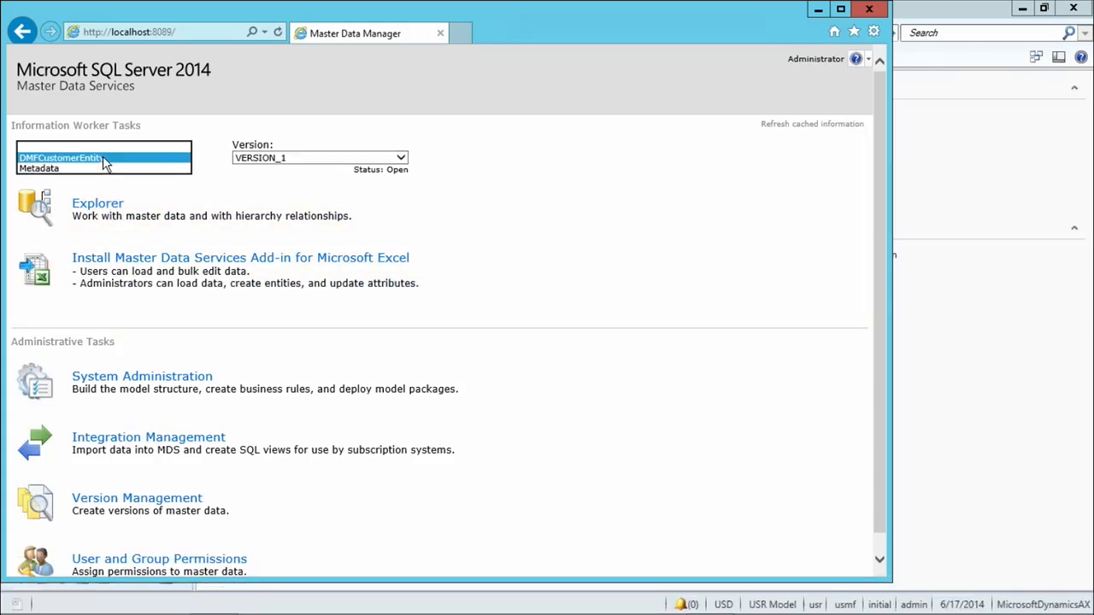
left_click(39, 159)
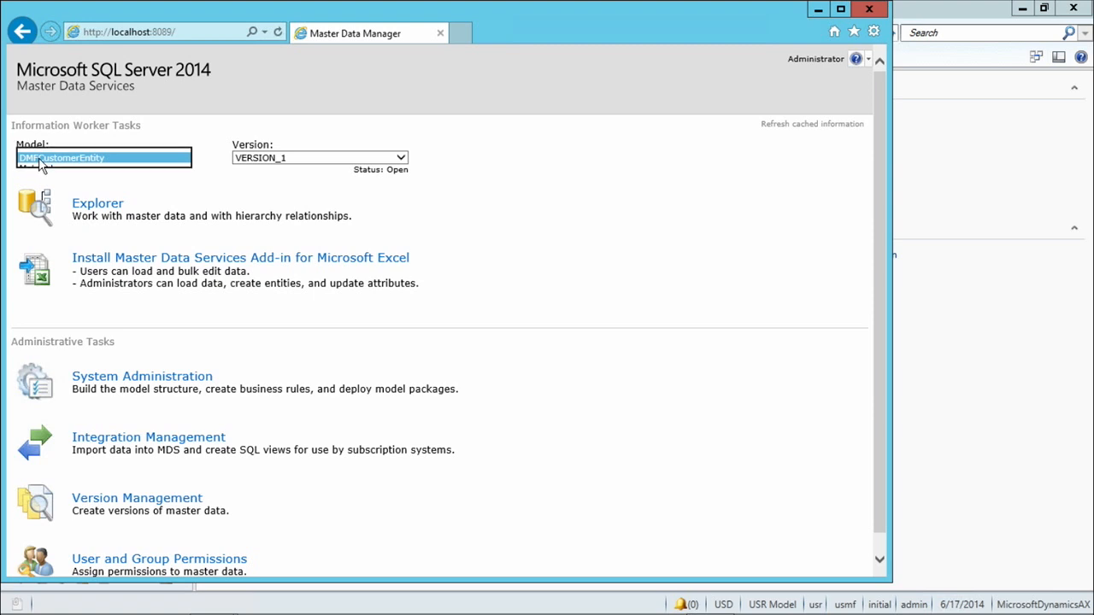
left_click(107, 212)
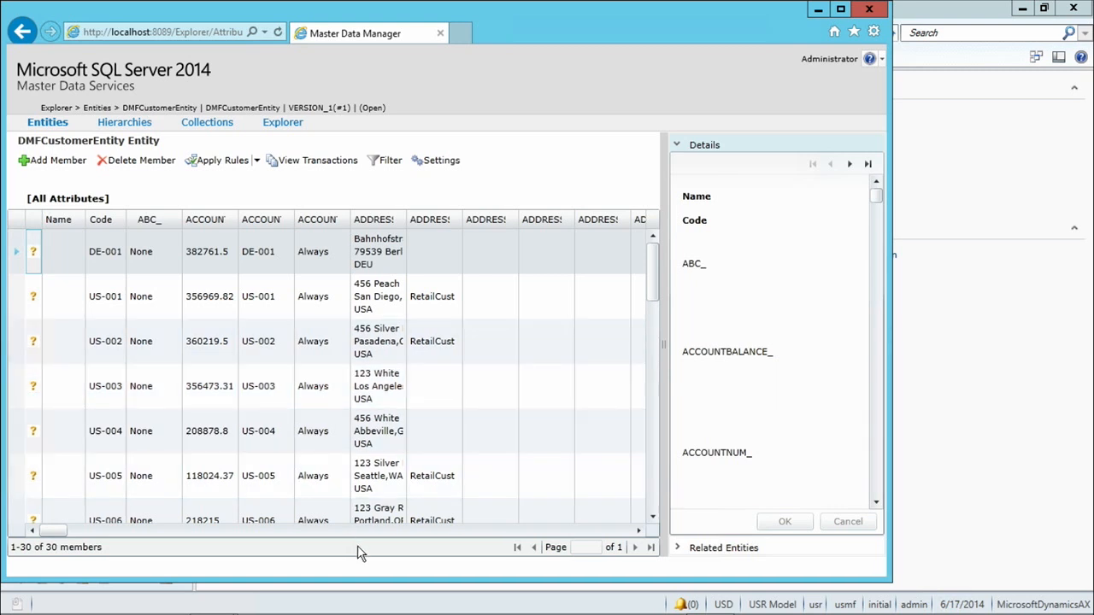
mouse_move(51, 538)
left_mouse_down()
mouse_move(162, 541)
mouse_move(34, 542)
left_mouse_up()
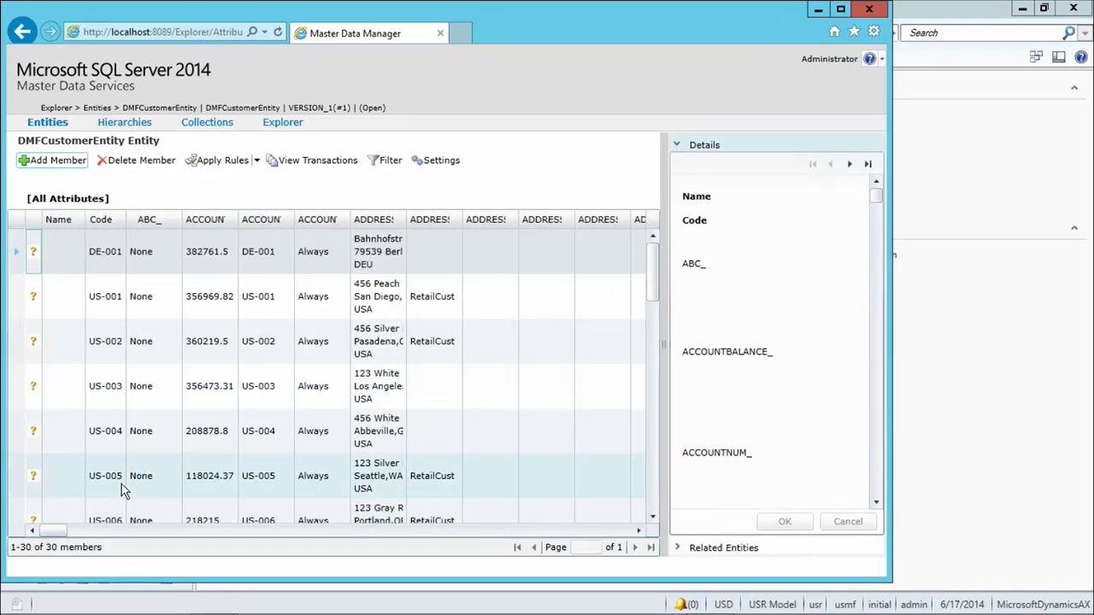
mouse_move(293, 608)
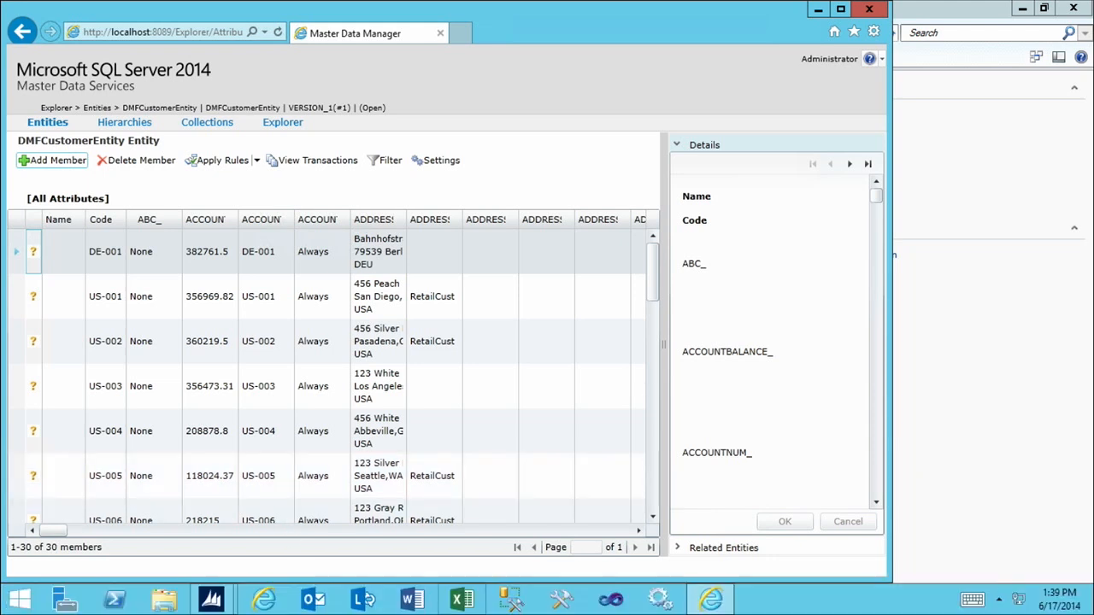
Start Excel with a blank workbook and show the Master Data tab
left_click(458, 601)
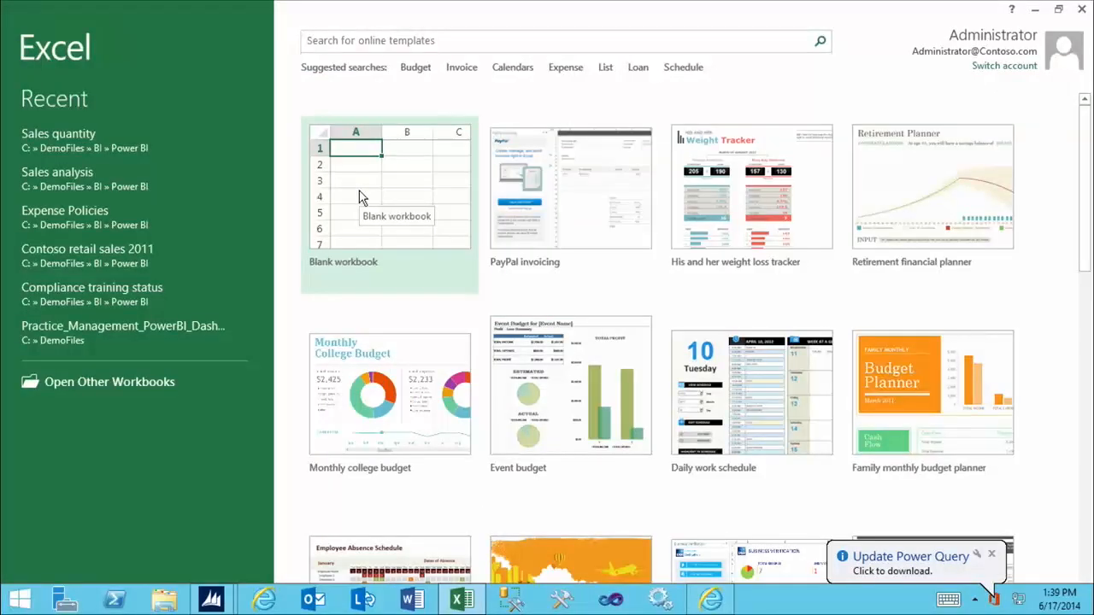
left_click(359, 193)
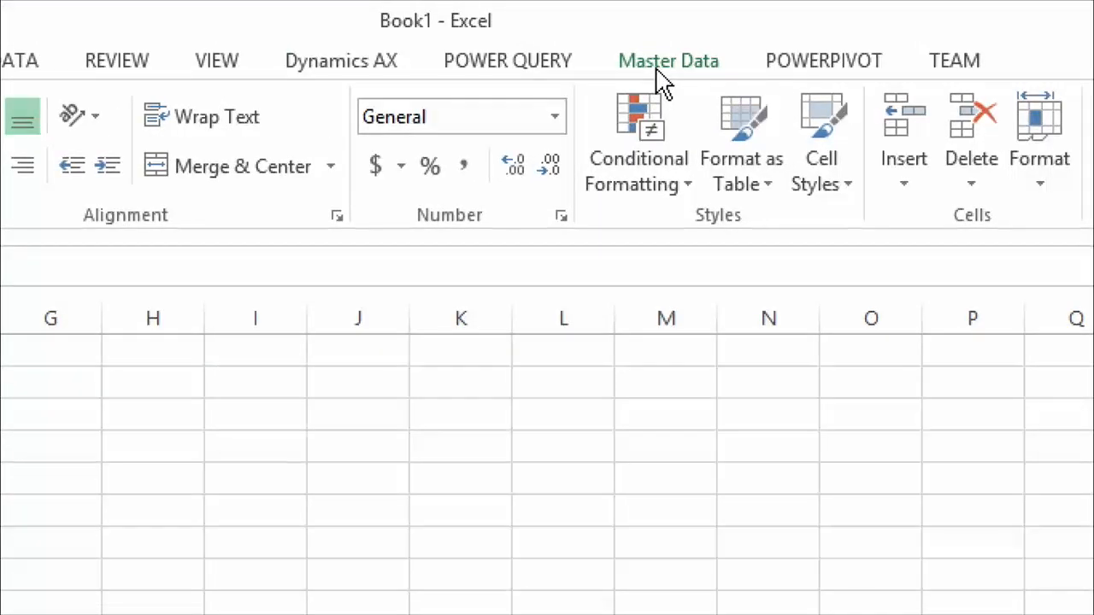
left_click(664, 69)
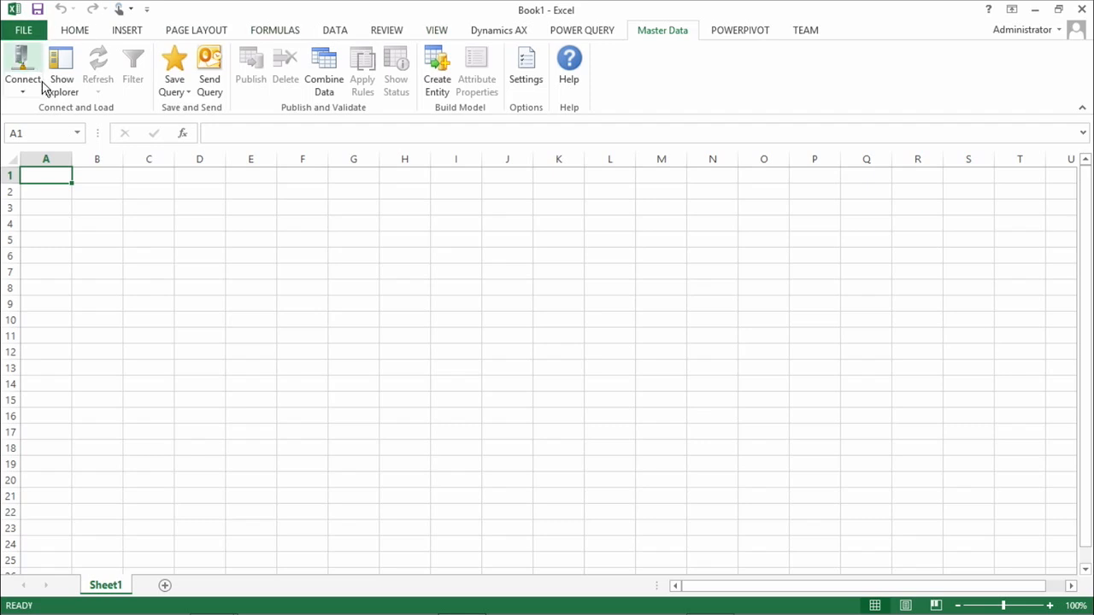
left_click(23, 93)
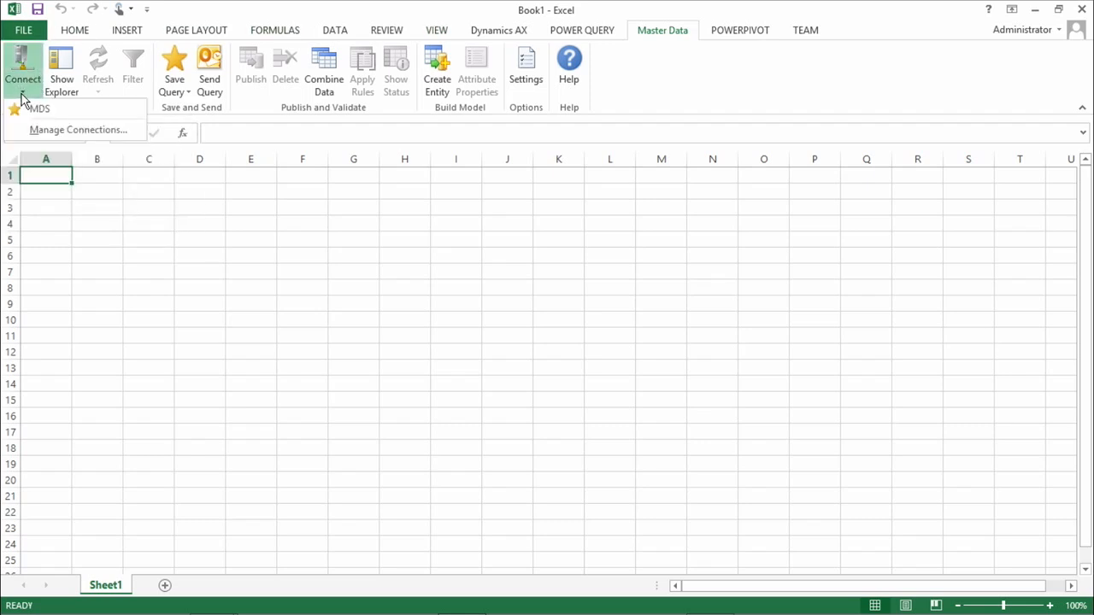
left_click(72, 130)
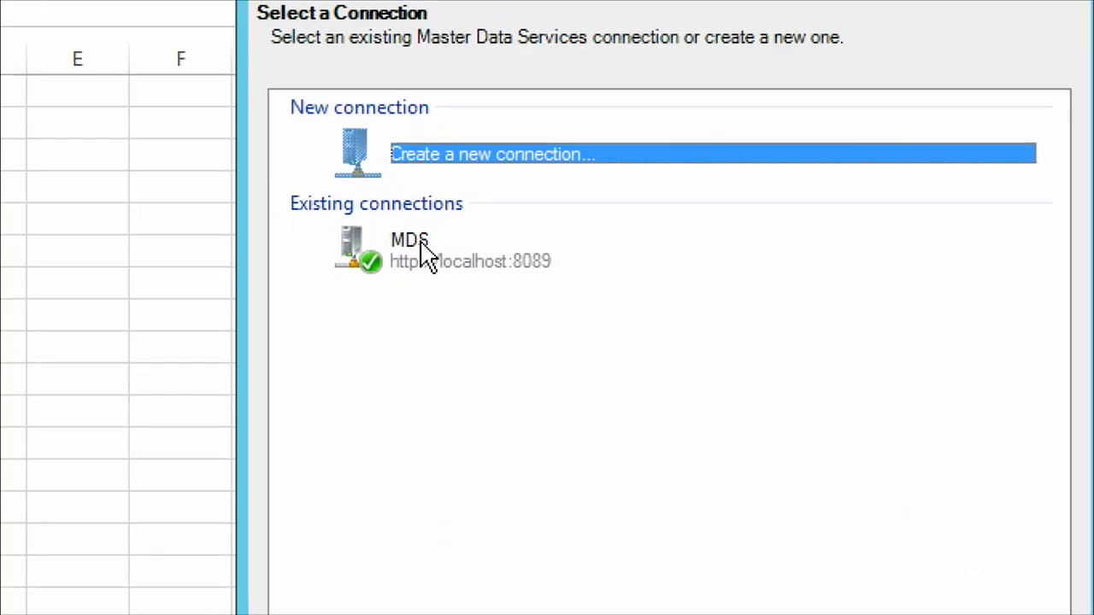
left_click(382, 270)
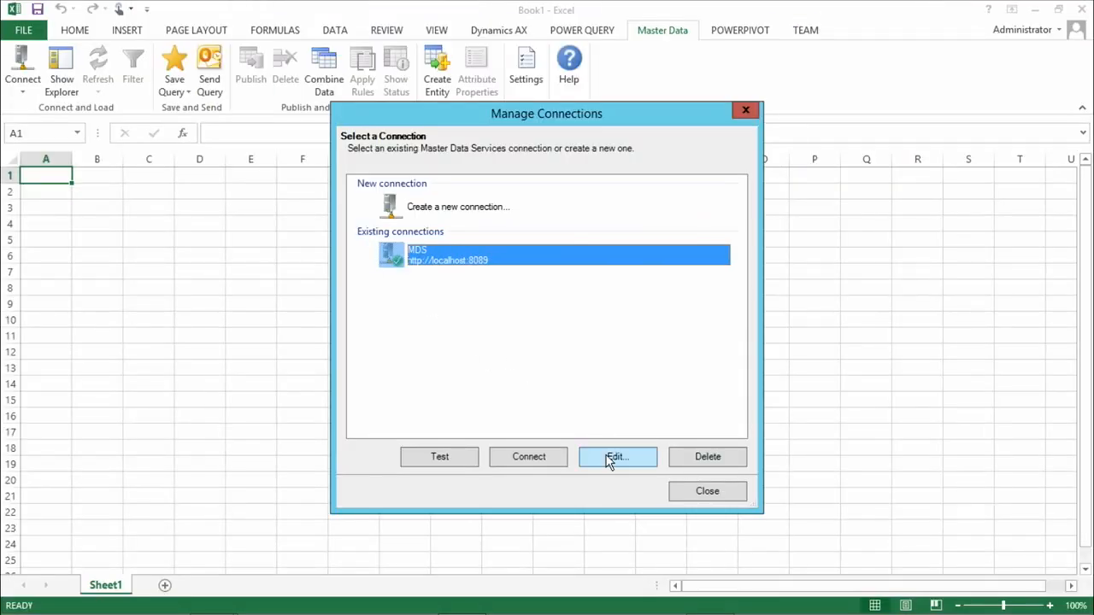
left_click(658, 487)
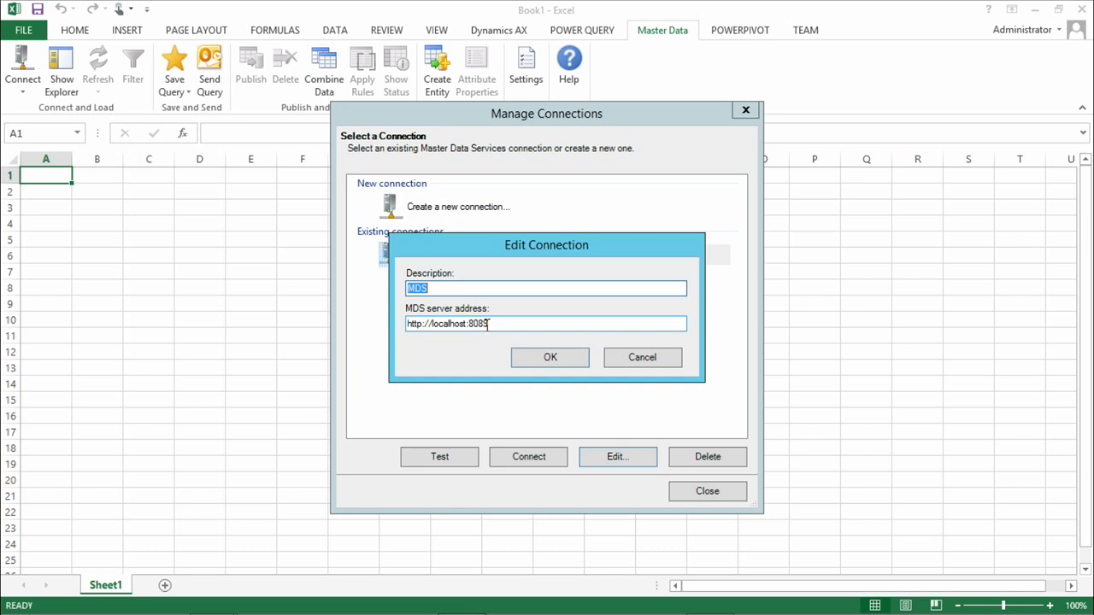
left_click(550, 359)
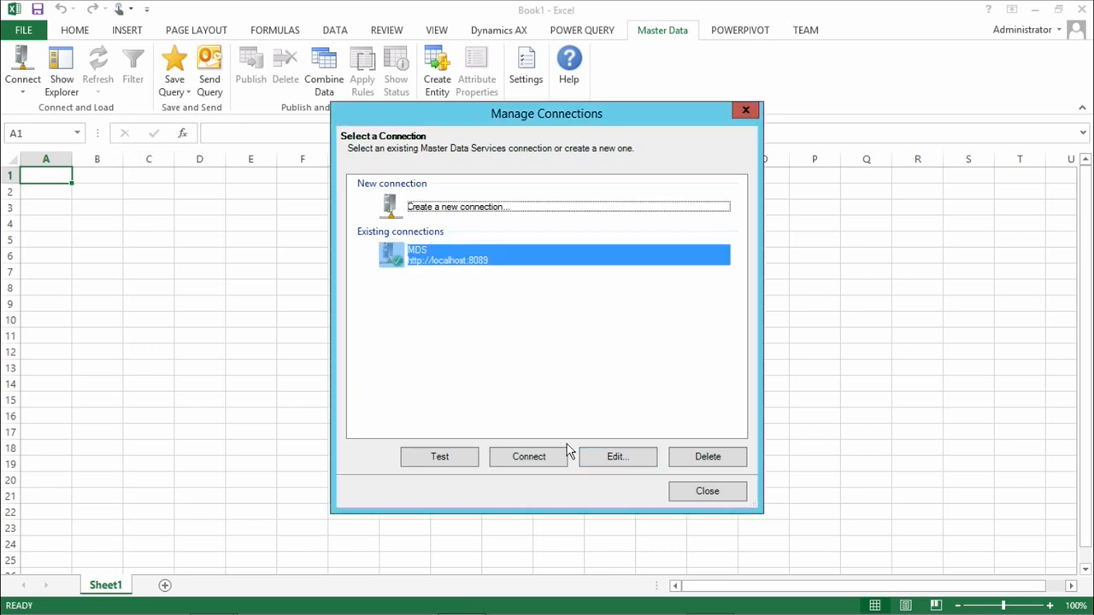
left_click(449, 460)
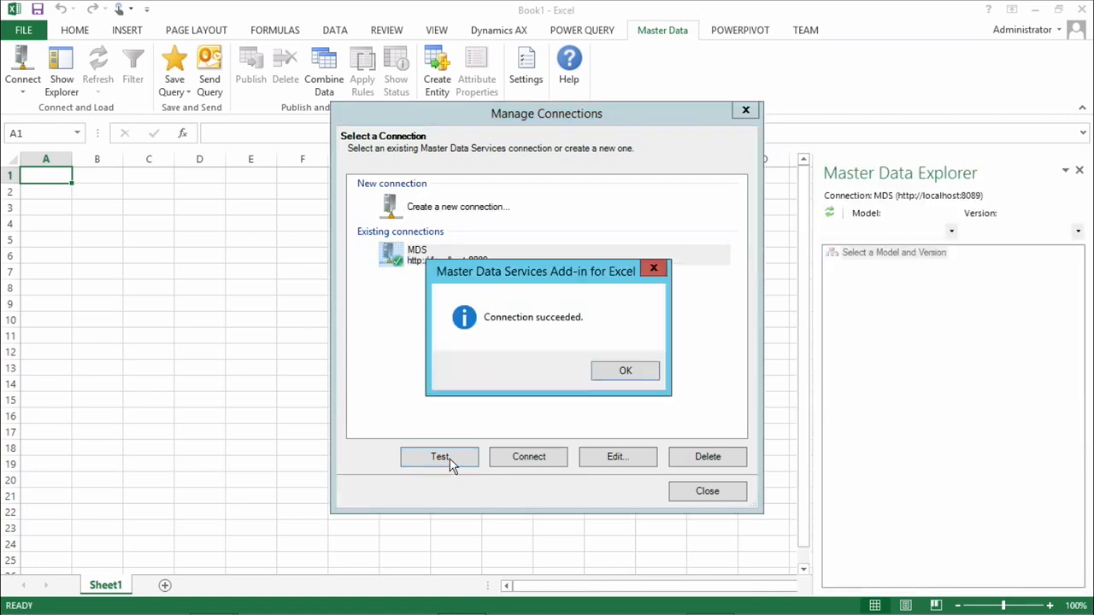
left_click(636, 376)
left_click(695, 496)
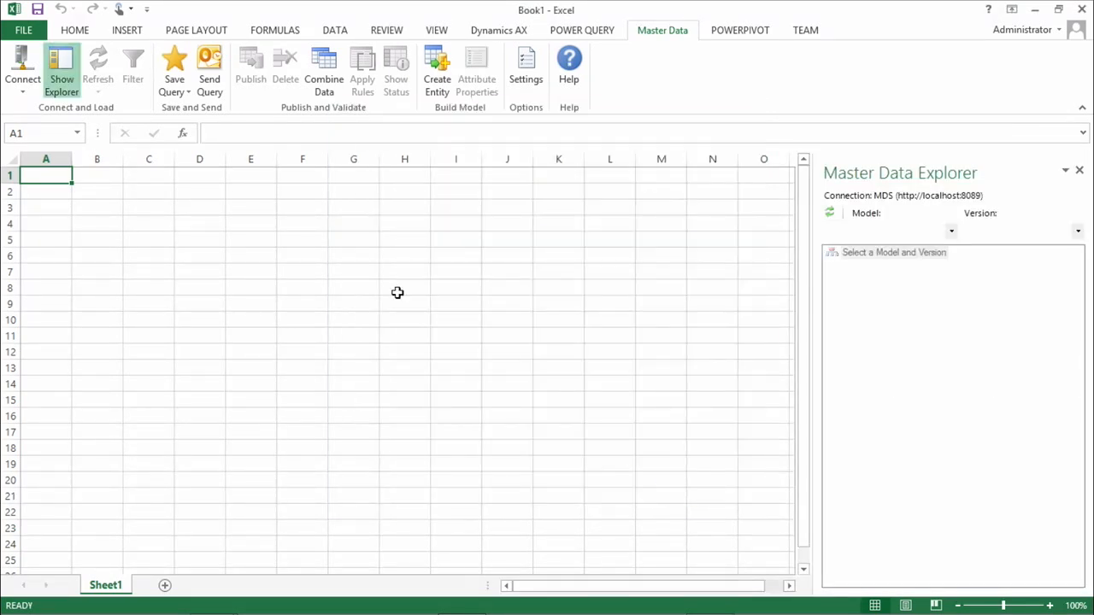
Connect to MDS and load the DMFCustomerEntity entity with all 231 columns into the sheet
left_click(24, 85)
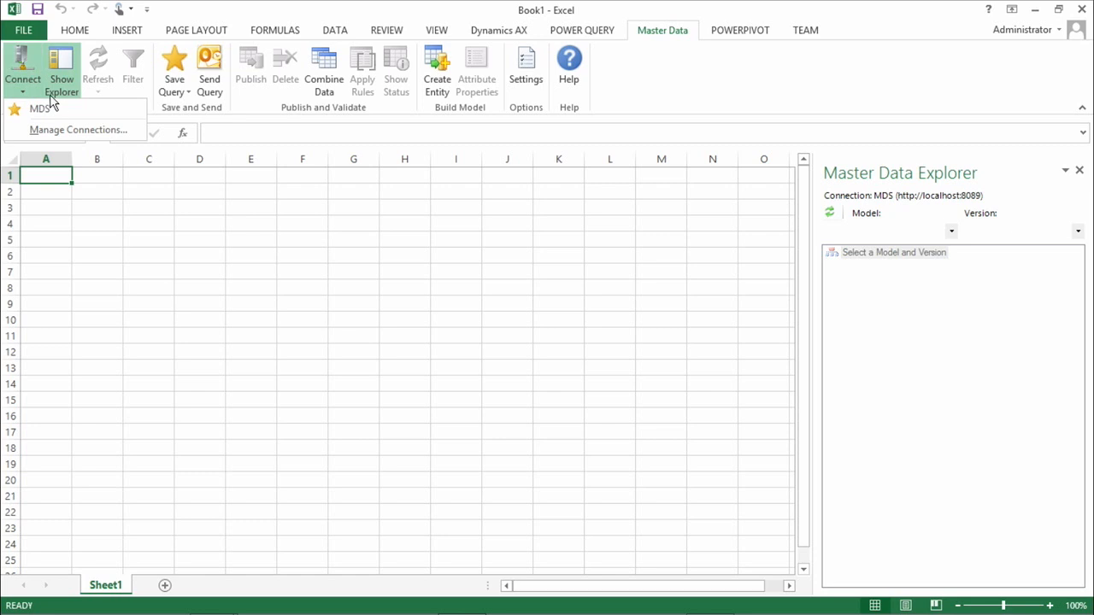
left_click(58, 109)
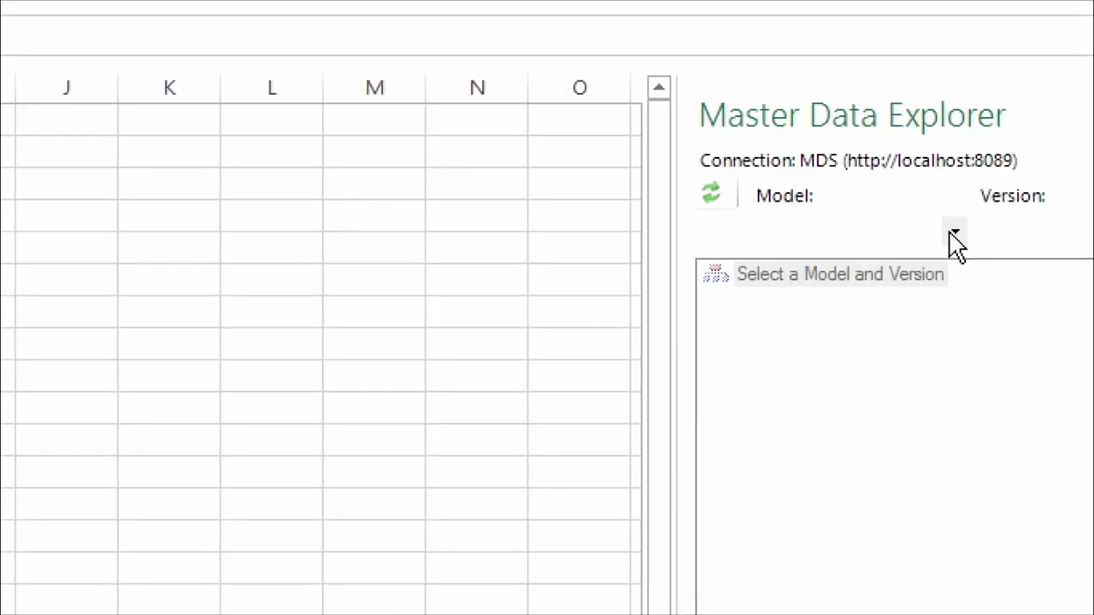
left_click(953, 232)
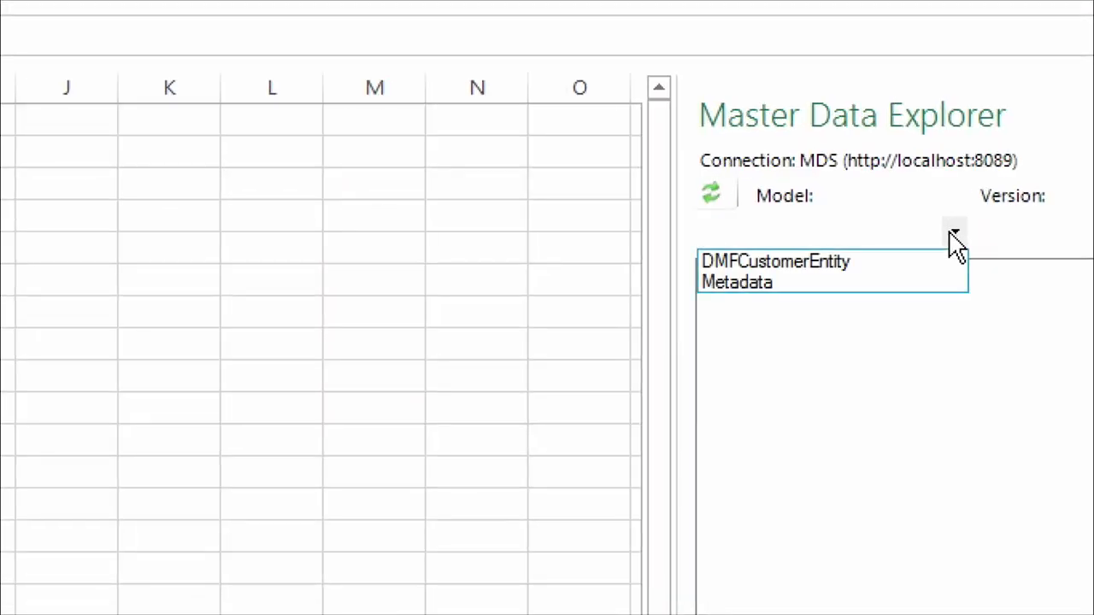
left_click(768, 268)
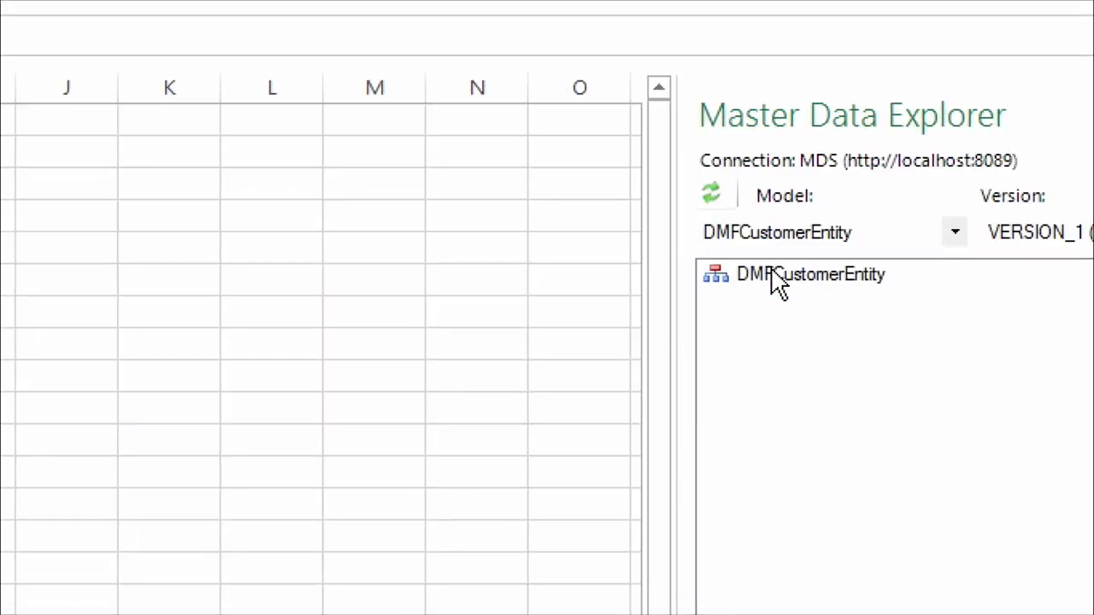
double_click(778, 279)
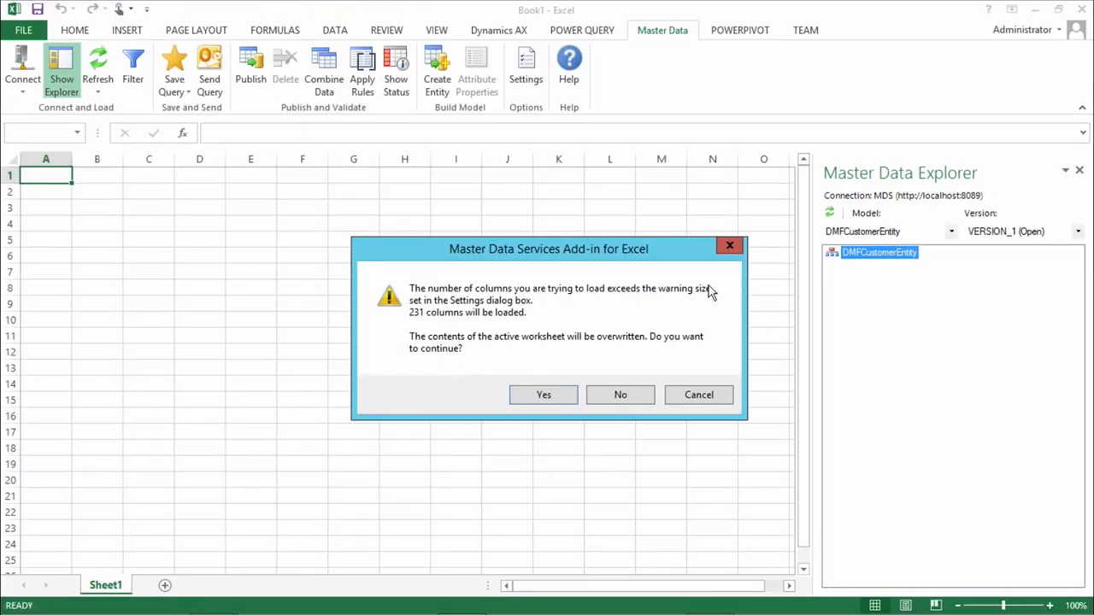
left_click(544, 396)
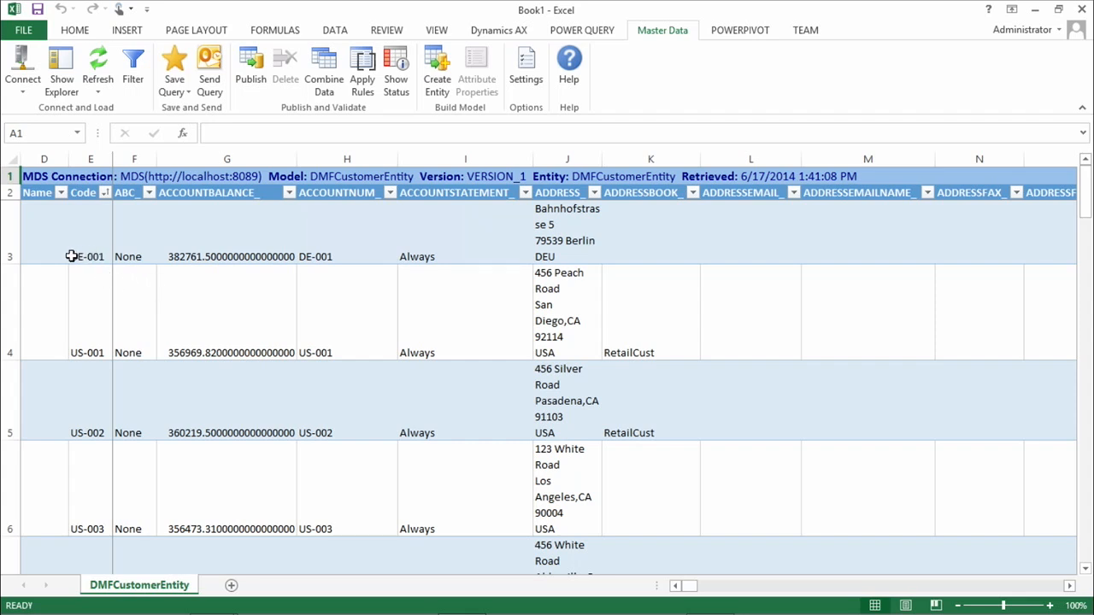
Inspect the first member row's status and code in E3, then return to Dynamics AX
left_click(13, 247)
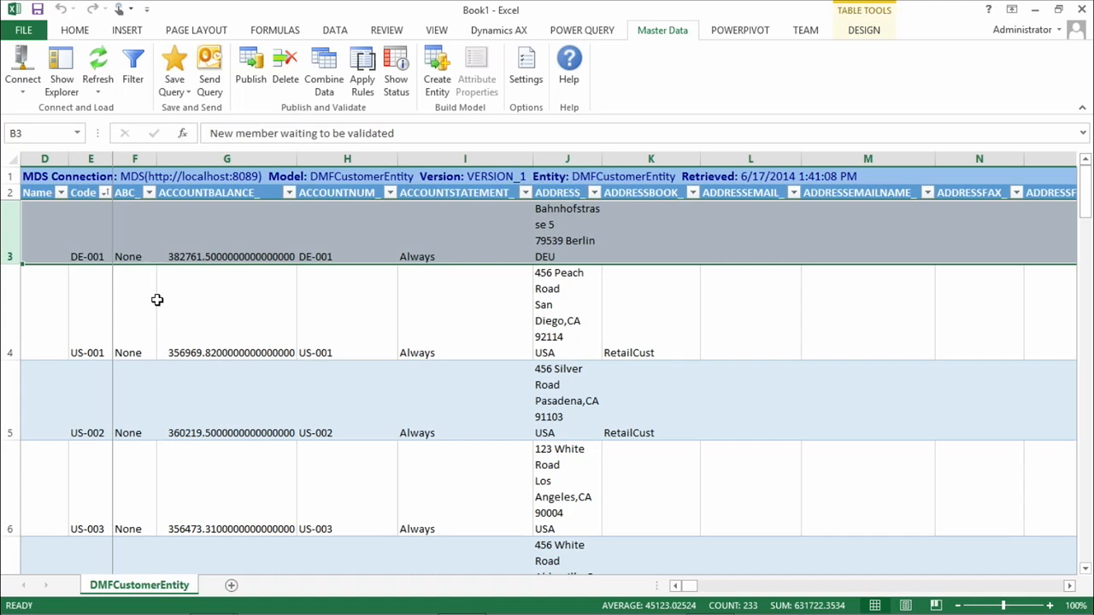
left_click(81, 256)
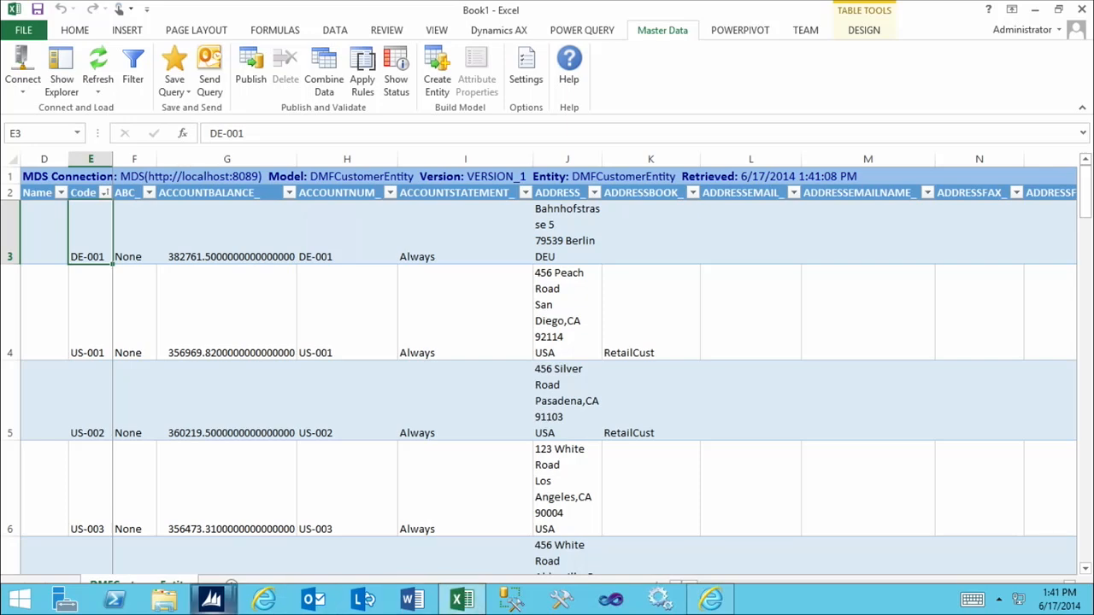
mouse_move(216, 601)
left_click(169, 532)
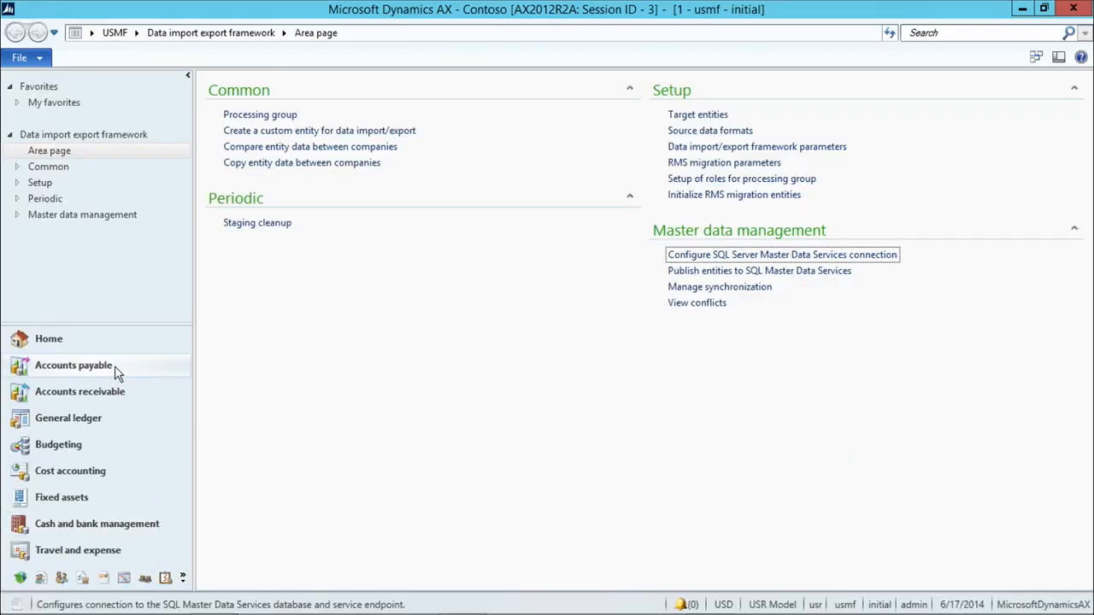
Filter Accounts receivable's All customers list by the Contoso Europe customer's account number
left_click(126, 392)
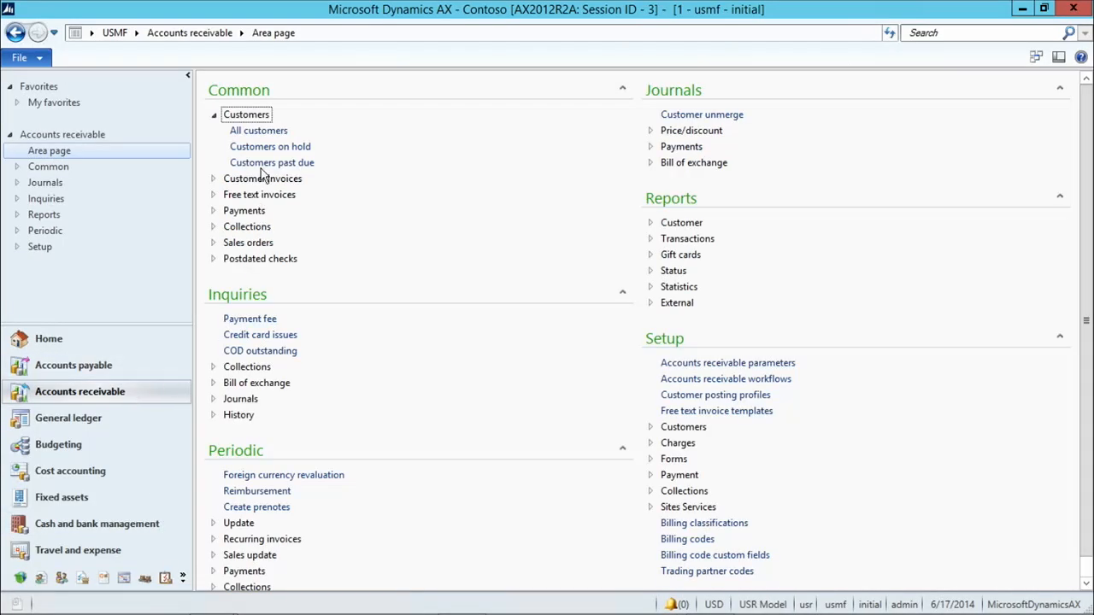
left_click(269, 133)
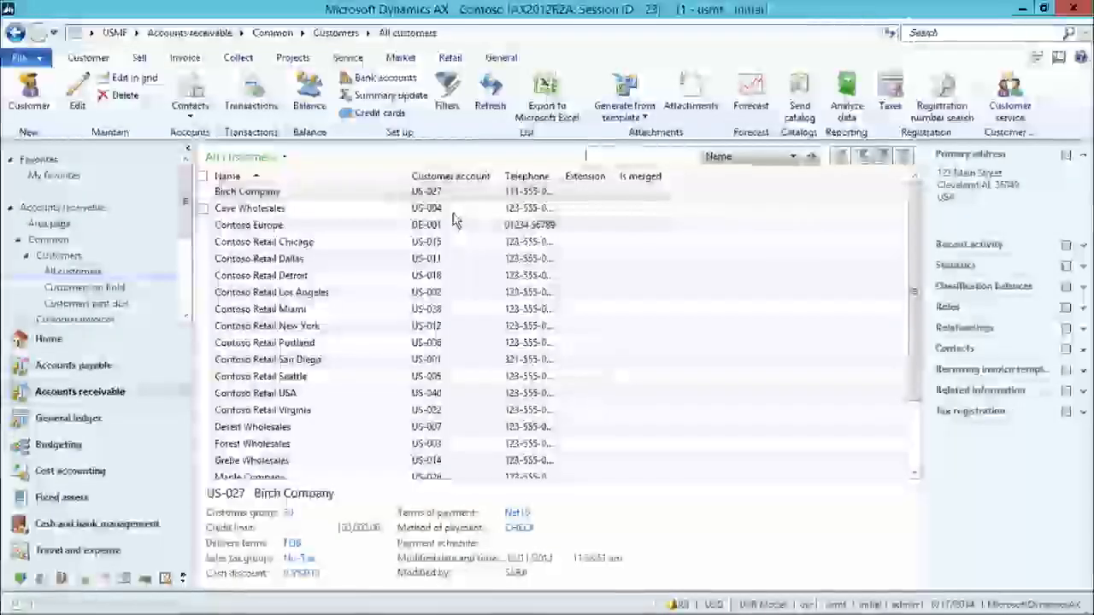
key("ctrl+g")
left_click(438, 198)
type("DE-001")
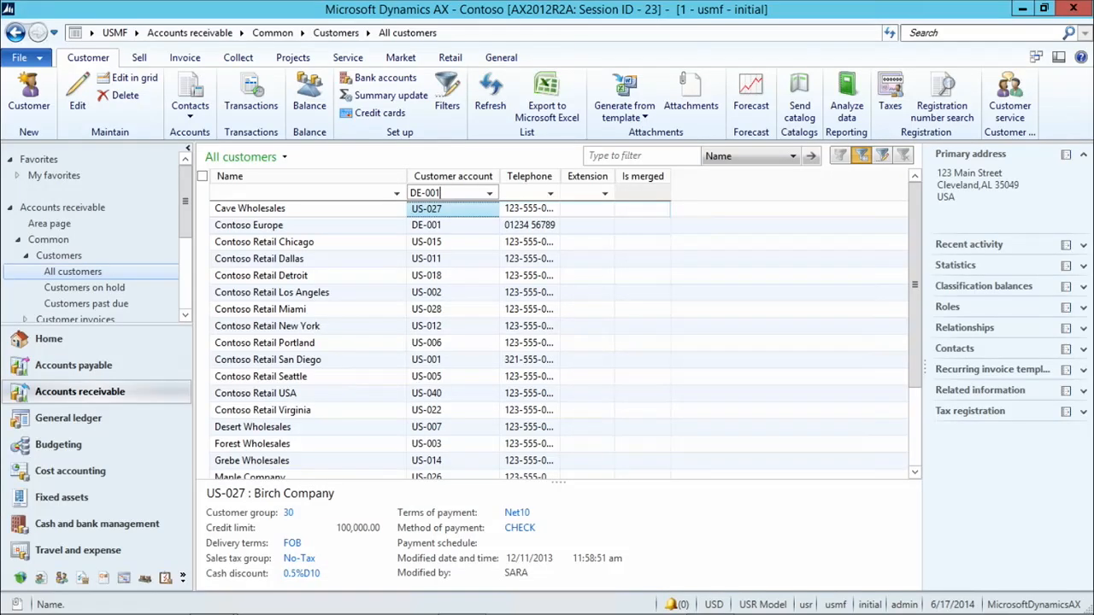
key("Return")
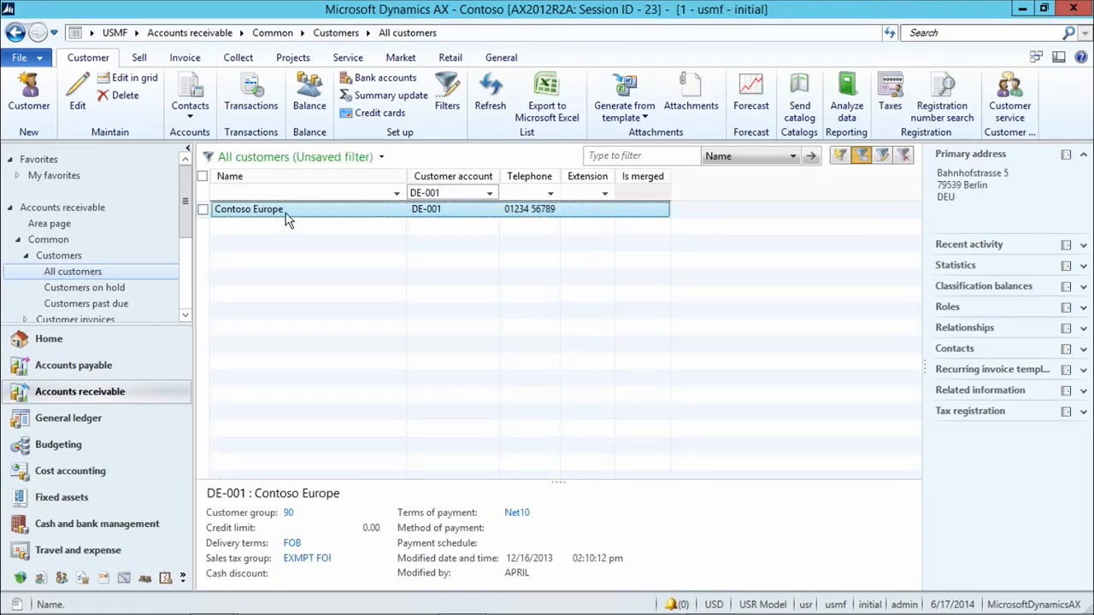